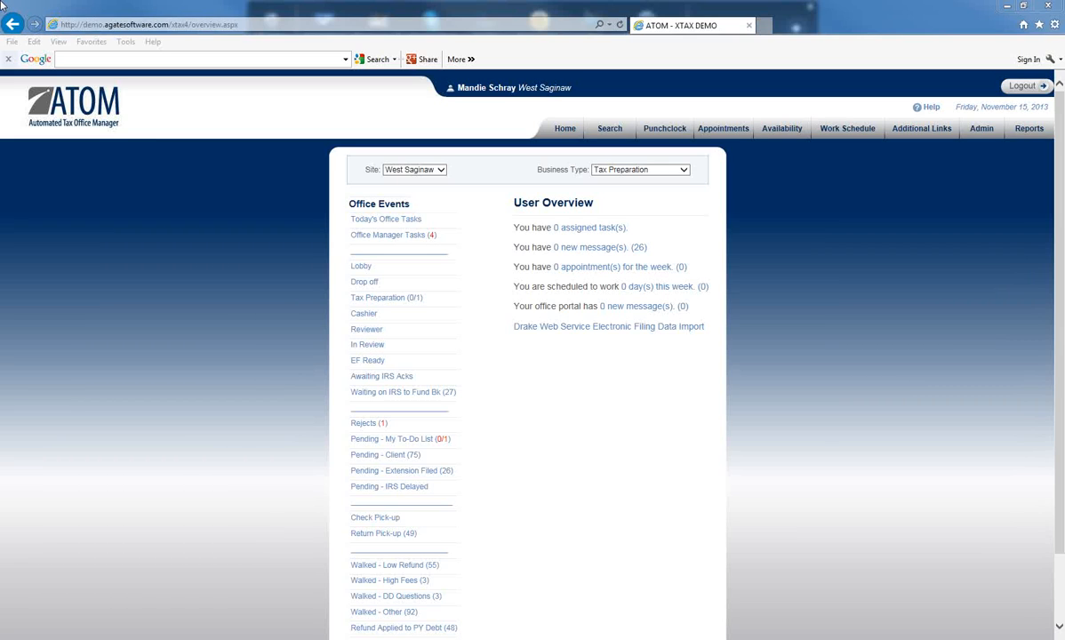
Step: Open the logged-in user's details and review the Security Information options, including Disregard availability schedule
{"action": "left_click", "coordinate": [487, 89]}
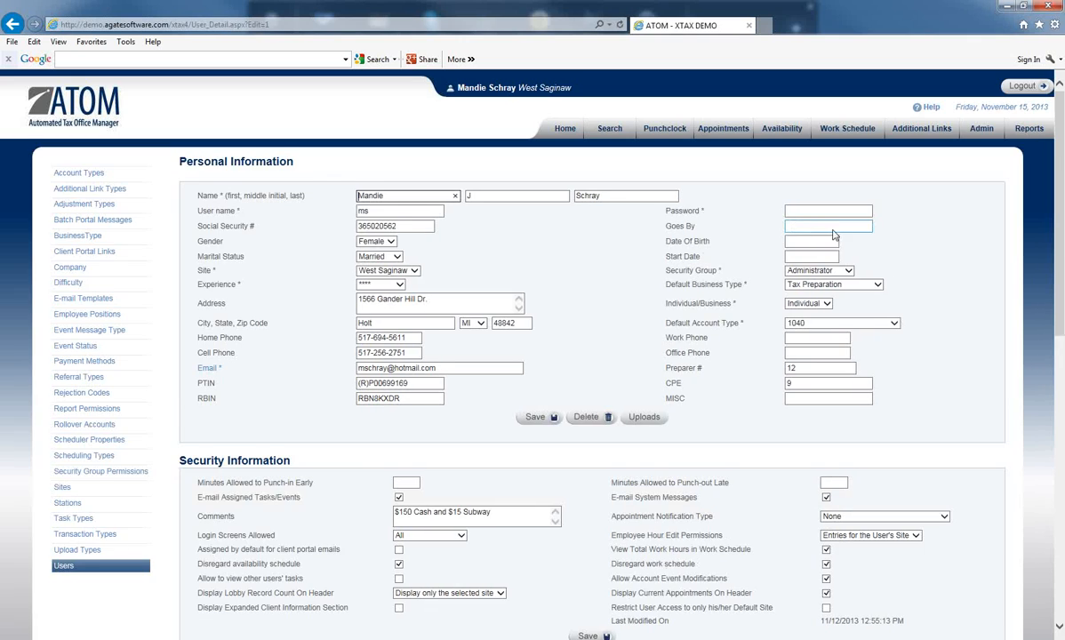
{"action": "scroll", "coordinate": [800, 232], "scroll_direction": "down", "scroll_amount": 4}
{"action": "scroll", "coordinate": [782, 218], "scroll_direction": "down", "scroll_amount": 3}
{"action": "scroll", "coordinate": [765, 215], "scroll_direction": "up", "scroll_amount": 1}
{"action": "scroll", "coordinate": [626, 186], "scroll_direction": "up", "scroll_amount": 3}
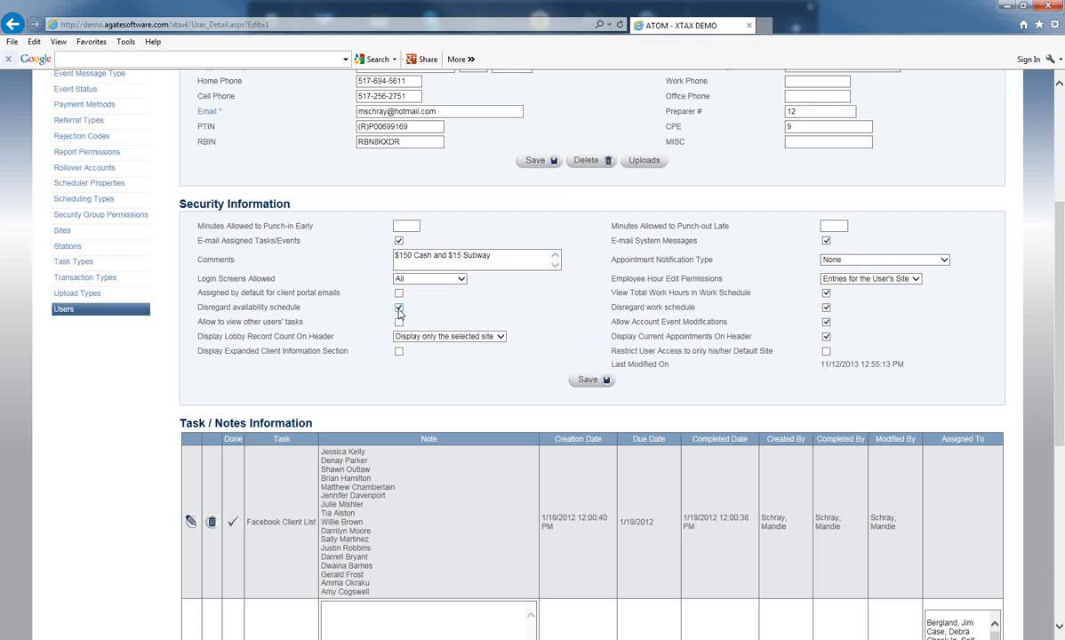
{"action": "scroll", "coordinate": [594, 325], "scroll_direction": "up", "scroll_amount": 5}
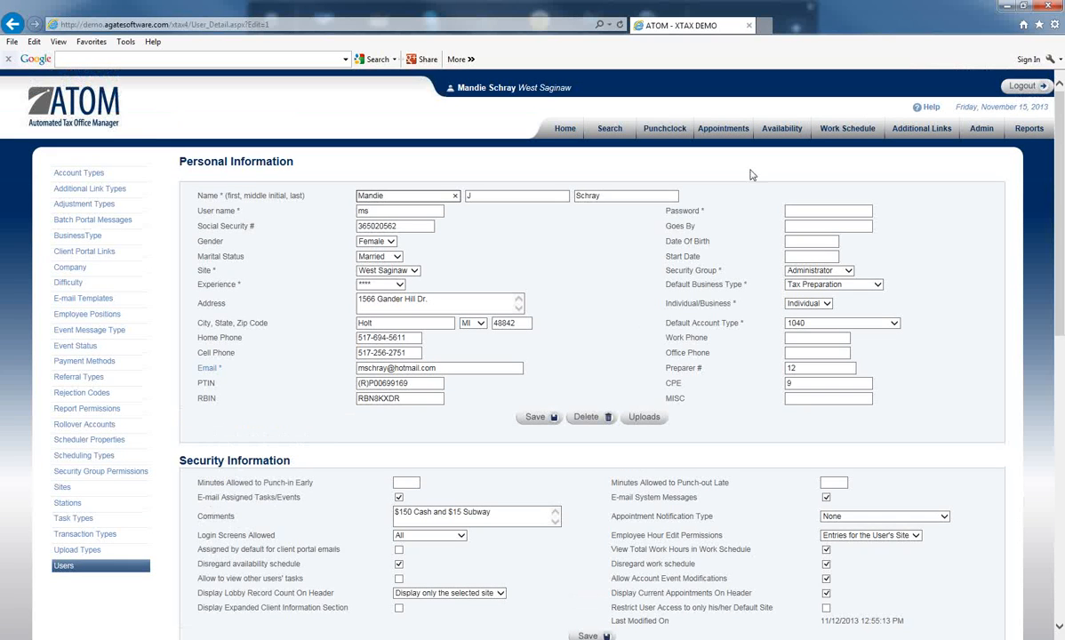
Step: View the Appointment Schedule, and in the Availability Schedule select the employee listed just after "Not, Assigned (WL)"
{"action": "left_click", "coordinate": [737, 126]}
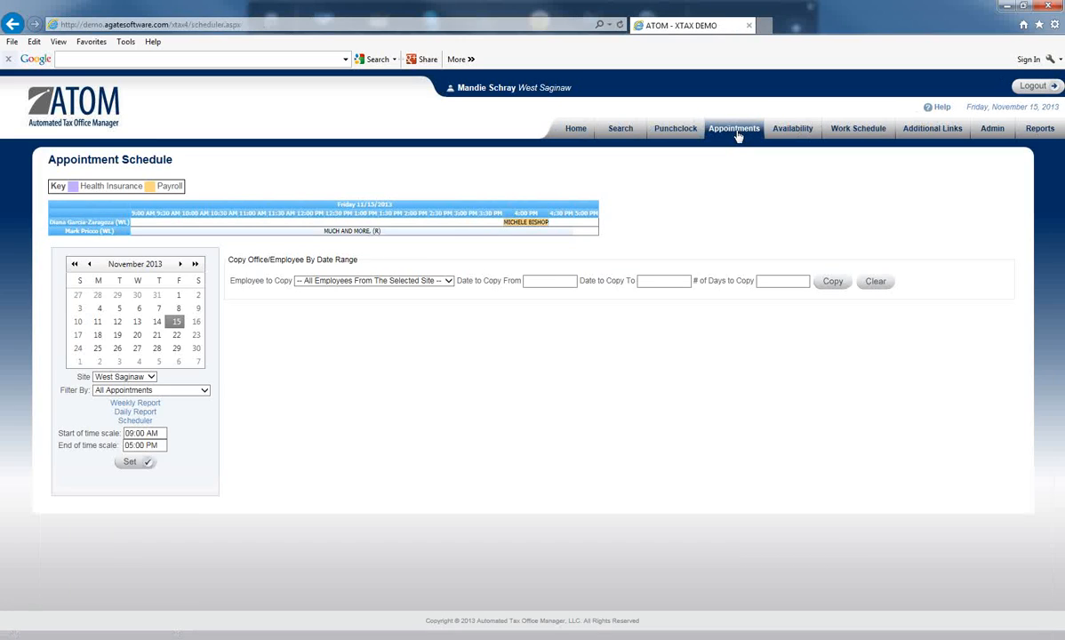
{"action": "left_click", "coordinate": [782, 134]}
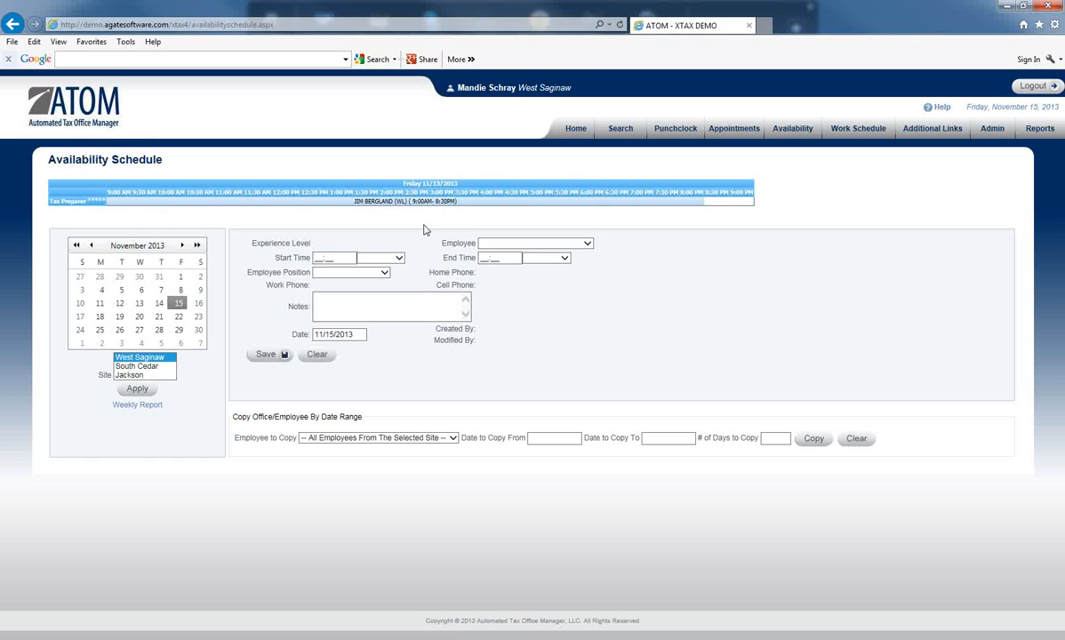
{"action": "left_click", "coordinate": [562, 244]}
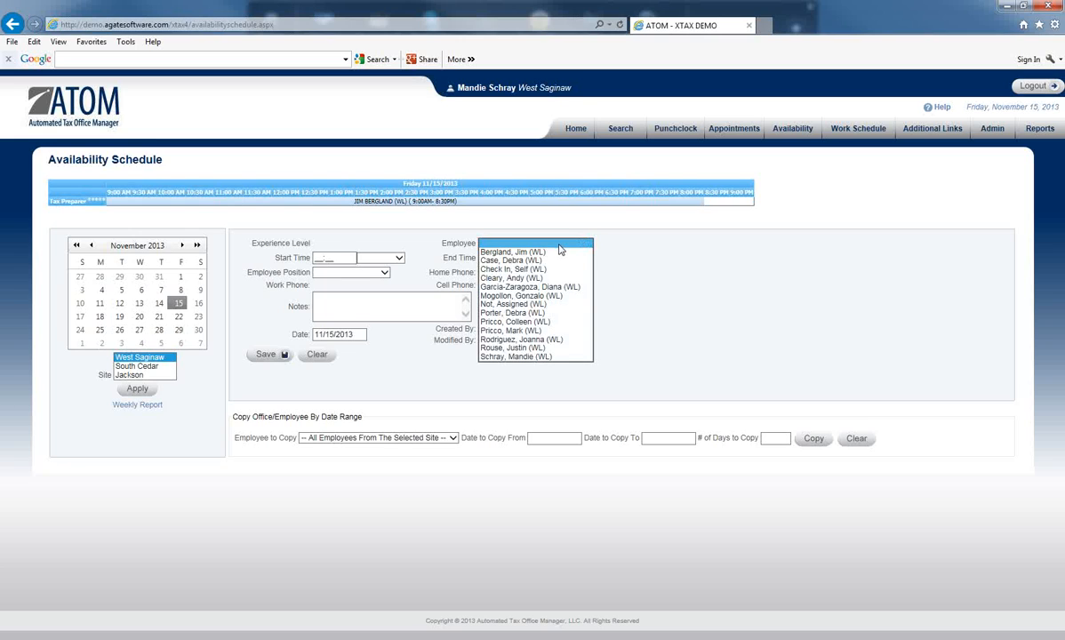
{"action": "left_click", "coordinate": [539, 313]}
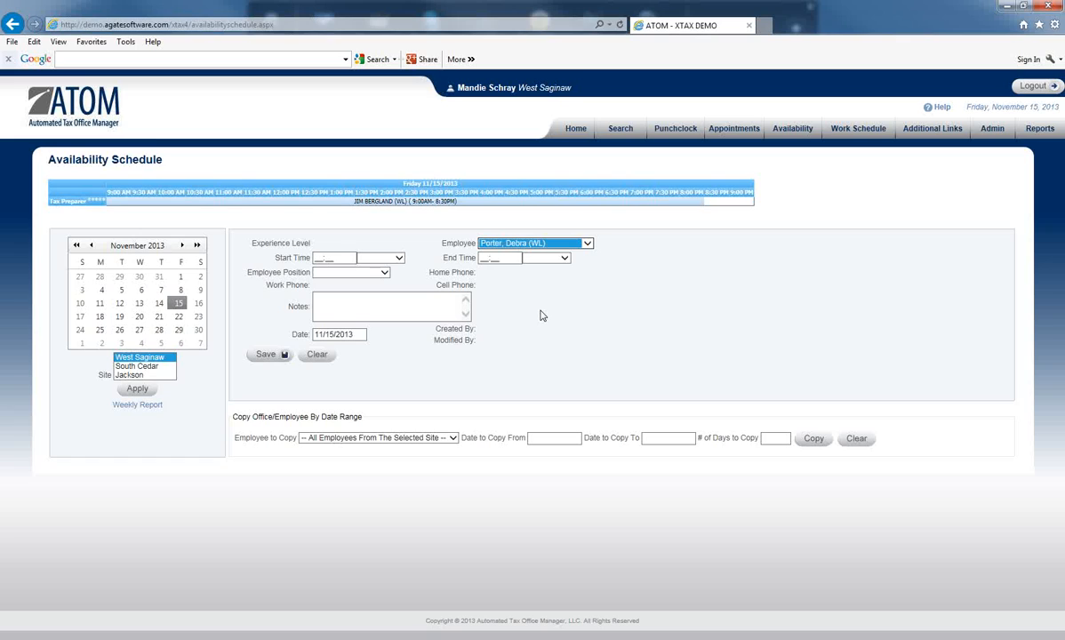
{"action": "left_click", "coordinate": [588, 243]}
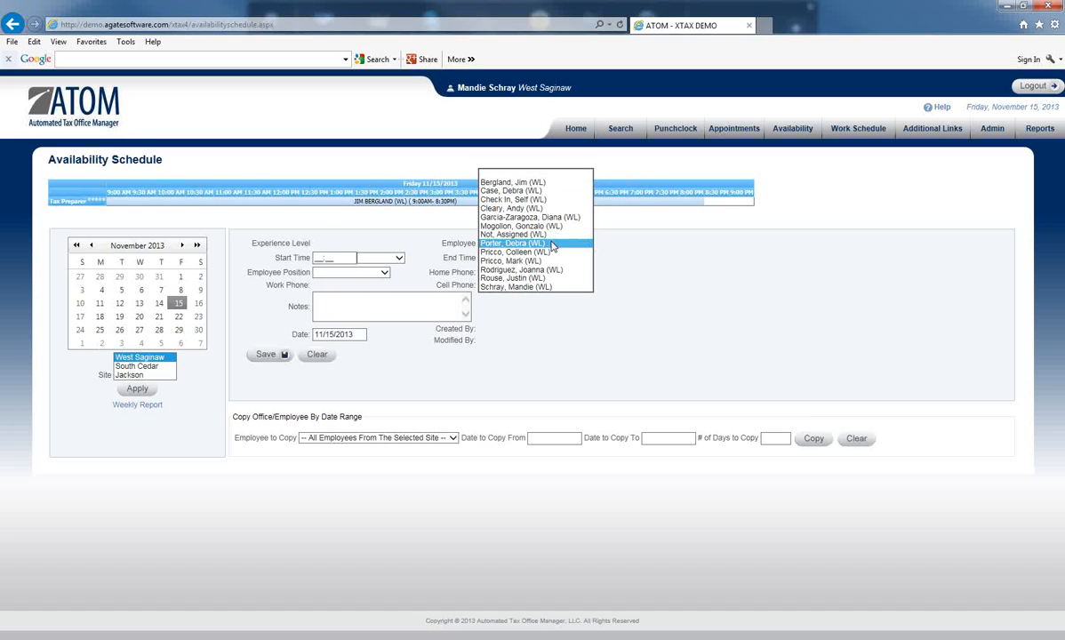
{"action": "left_click", "coordinate": [552, 244]}
Step: Set the employee's 11/15/2013 availability to 9:00 AM–9:00 PM in the Reception/Phones position and save the entry
{"action": "left_click", "coordinate": [374, 257]}
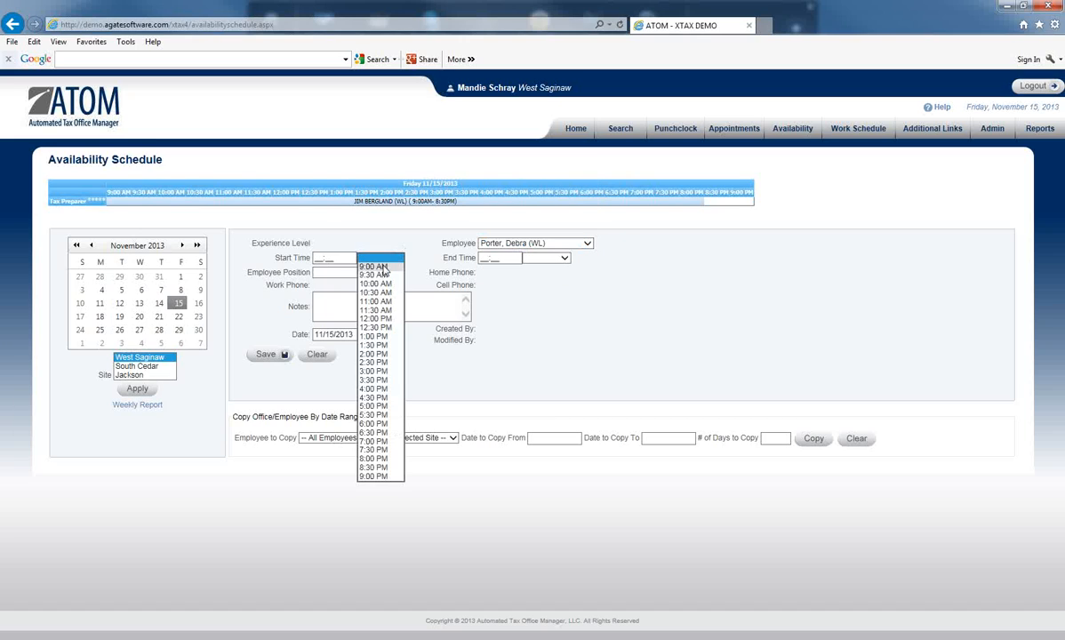
{"action": "left_click", "coordinate": [375, 266]}
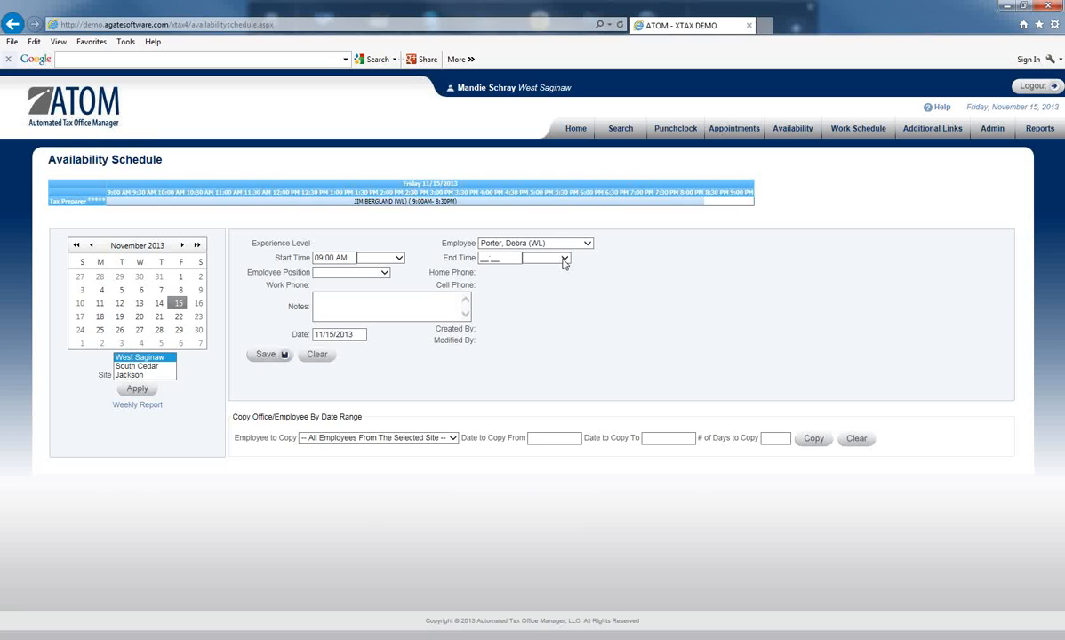
{"action": "left_click", "coordinate": [563, 259]}
{"action": "left_click", "coordinate": [551, 472]}
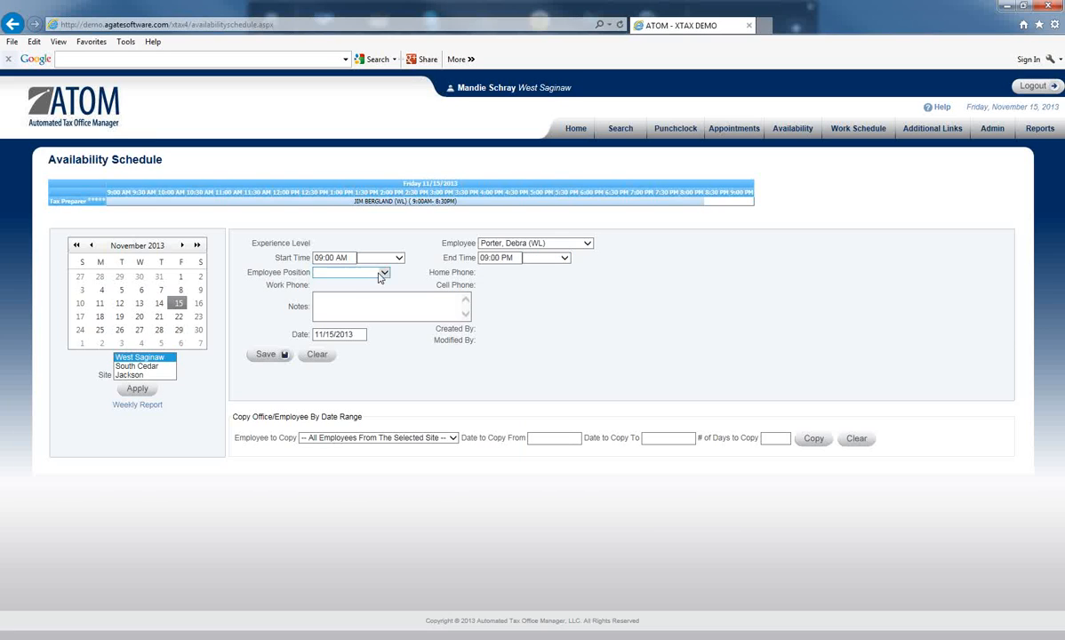
{"action": "left_click", "coordinate": [379, 273]}
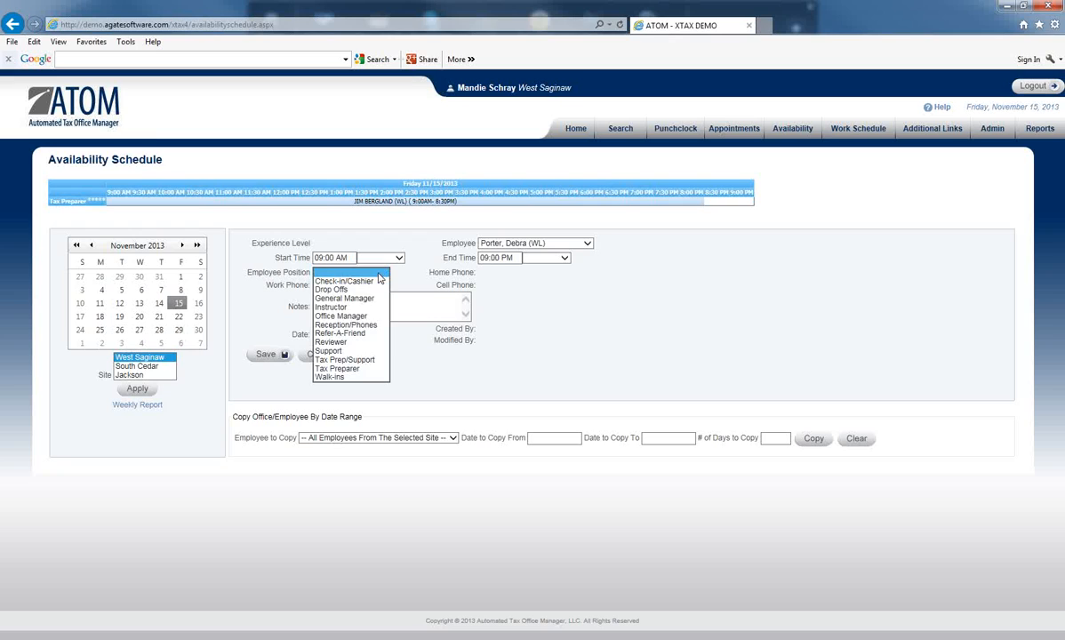
{"action": "left_click", "coordinate": [367, 326]}
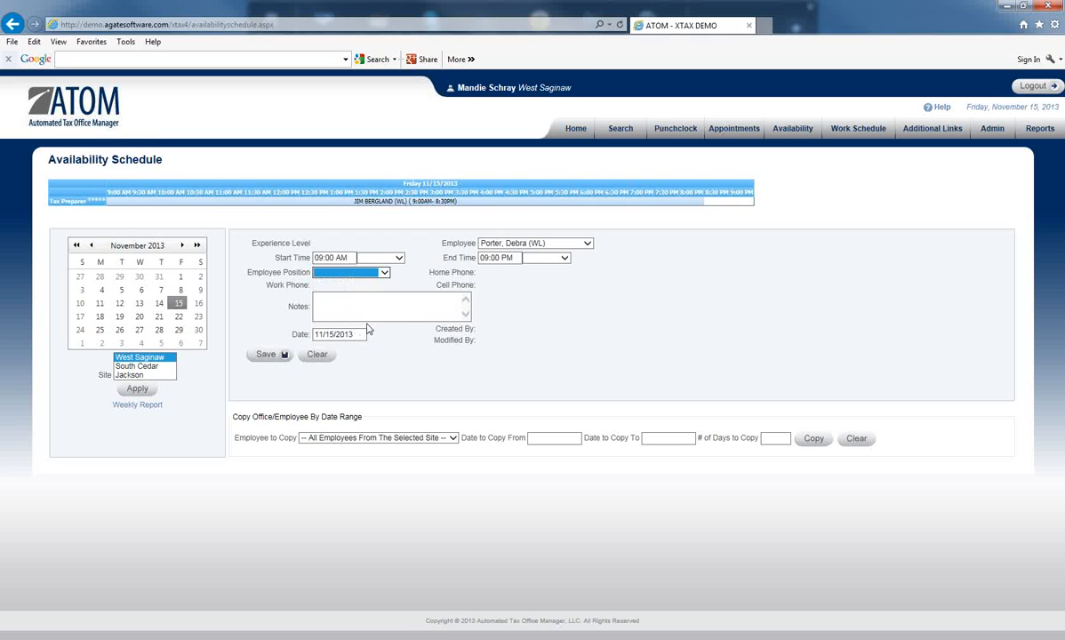
{"action": "left_click", "coordinate": [267, 355]}
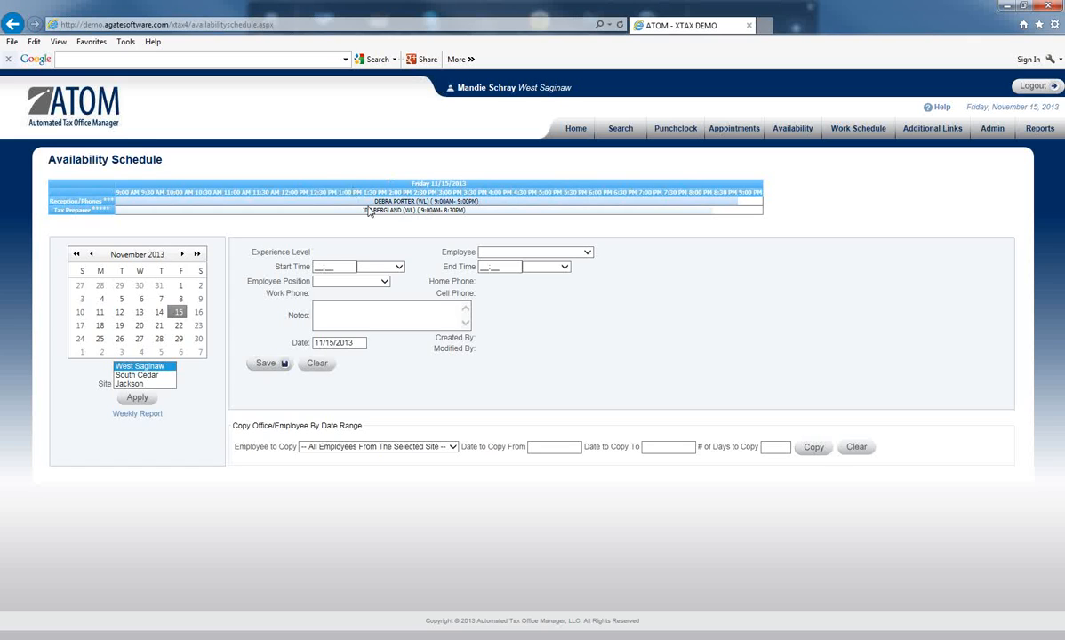
Step: Copy the tax preparer's 11/15/2013 availability entry to every day from 11/16/2013 to 11/22/2013
{"action": "left_click", "coordinate": [392, 217]}
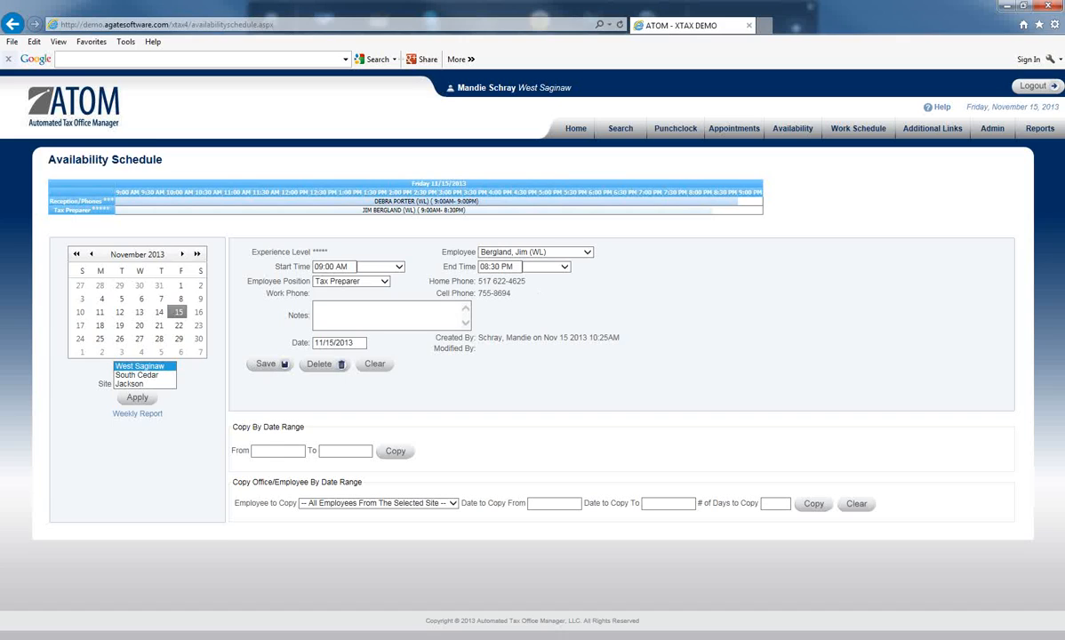
{"action": "left_click", "coordinate": [278, 452]}
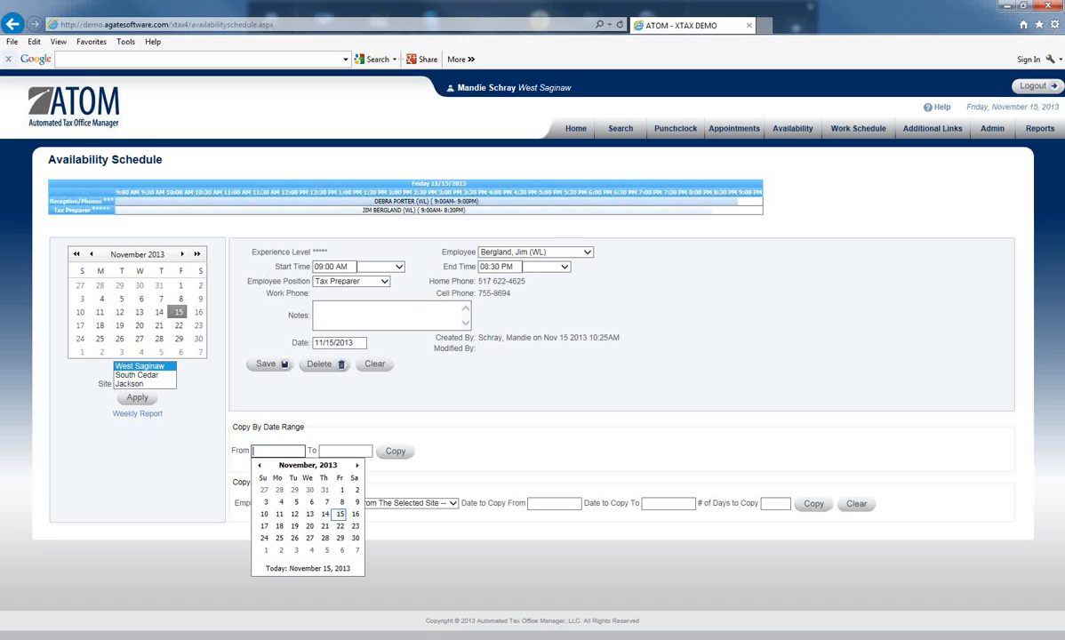
{"action": "left_click", "coordinate": [356, 516]}
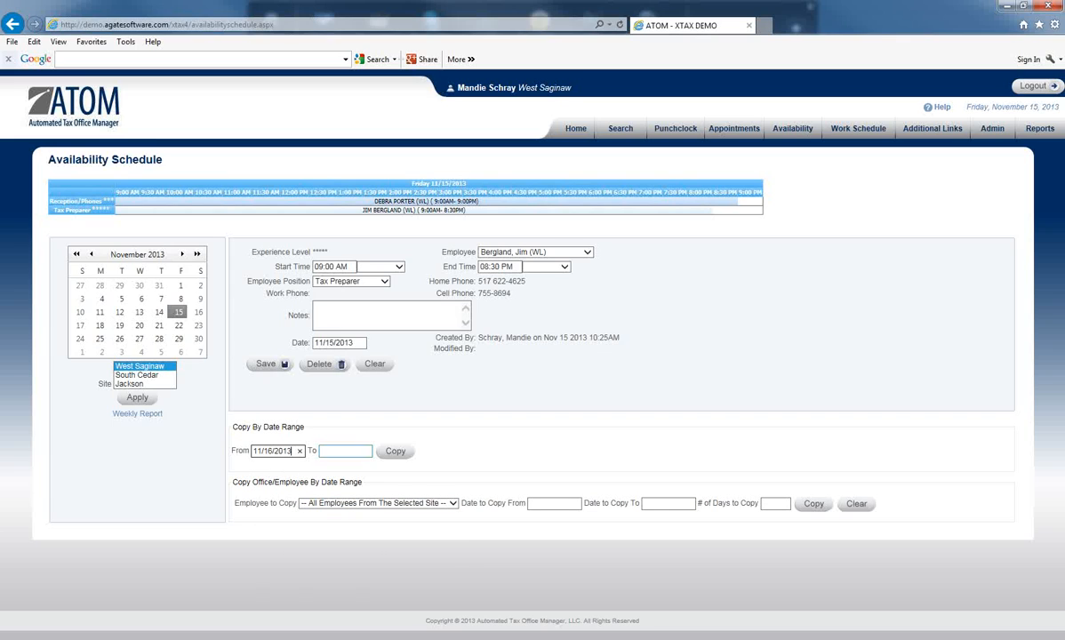
{"action": "left_click", "coordinate": [324, 450]}
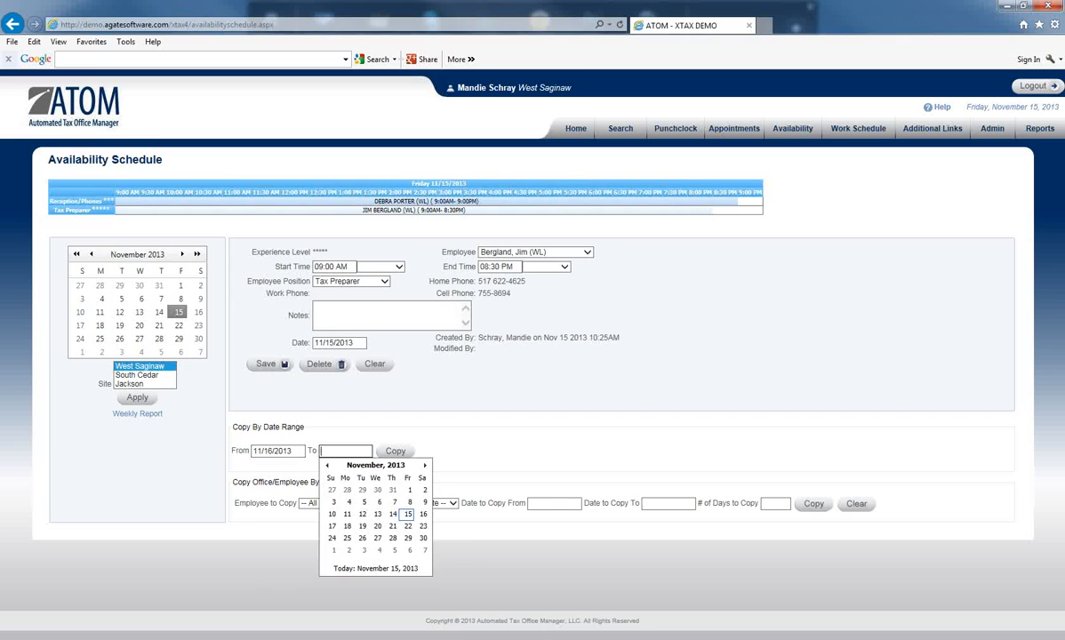
{"action": "left_click", "coordinate": [410, 529]}
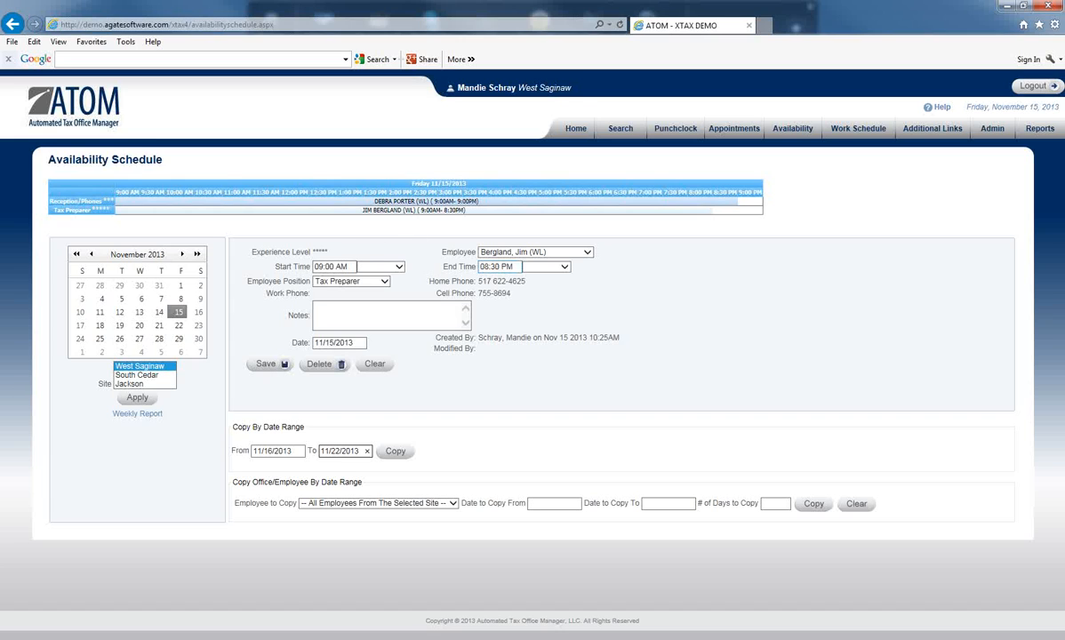
{"action": "left_click", "coordinate": [277, 451]}
{"action": "left_click", "coordinate": [392, 453]}
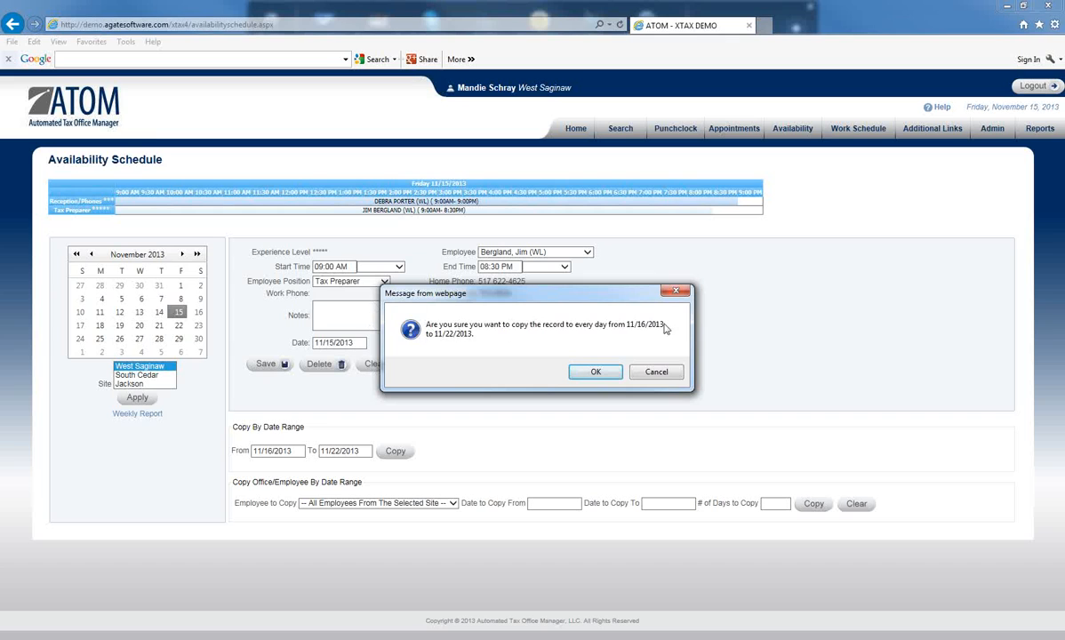
{"action": "left_click", "coordinate": [595, 373]}
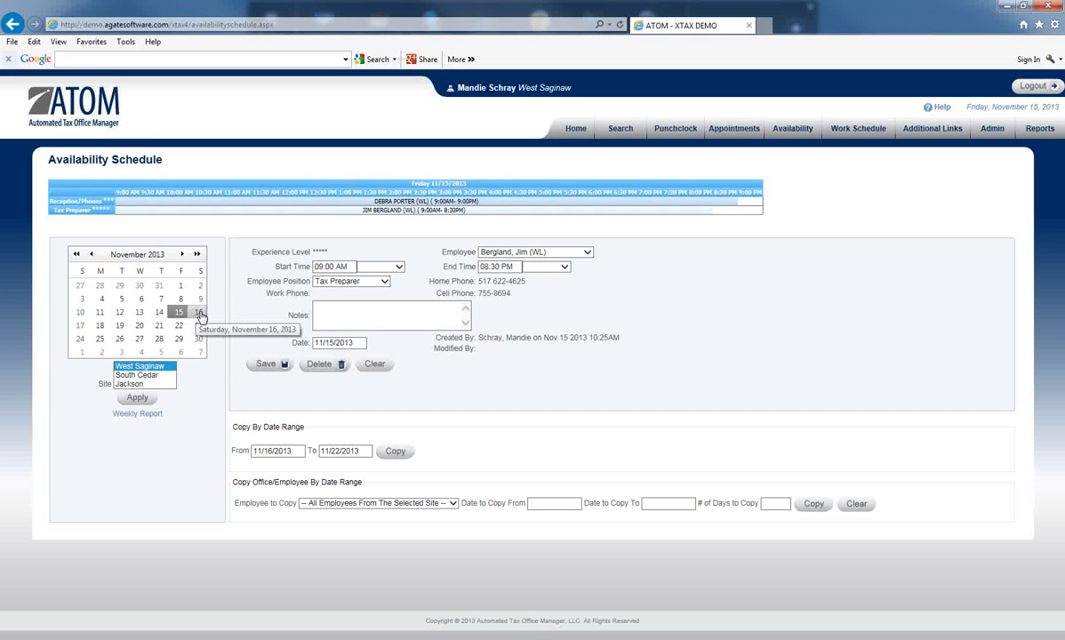
Step: Check the copied availability on several calendar days, including 11/16, 11/19, 11/21 and 11/22, against 11/15/2013
{"action": "left_click", "coordinate": [199, 314]}
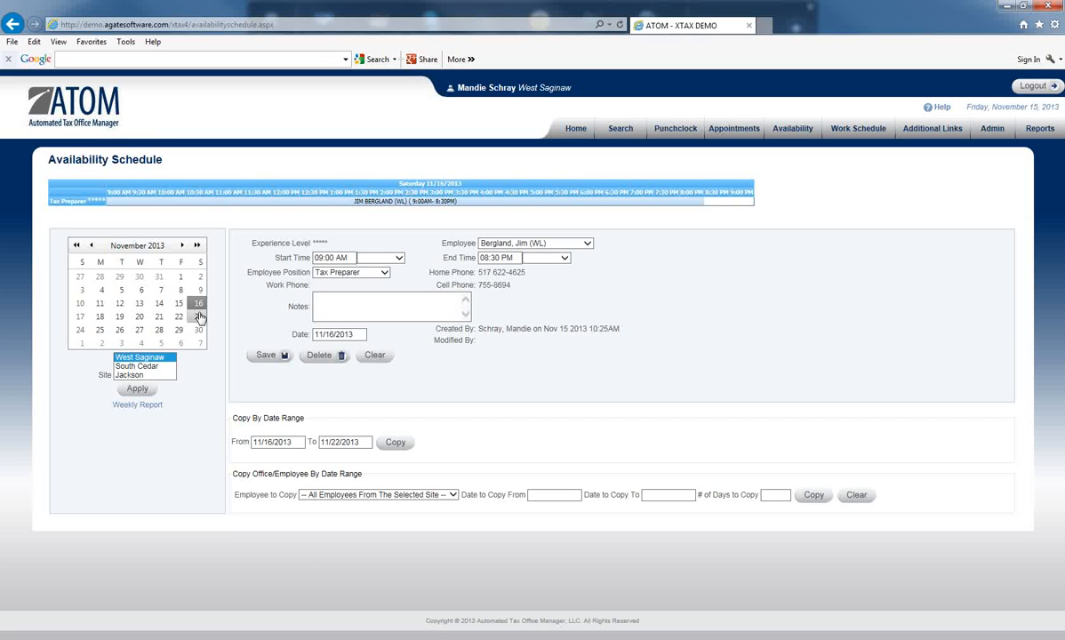
{"action": "left_click", "coordinate": [179, 317]}
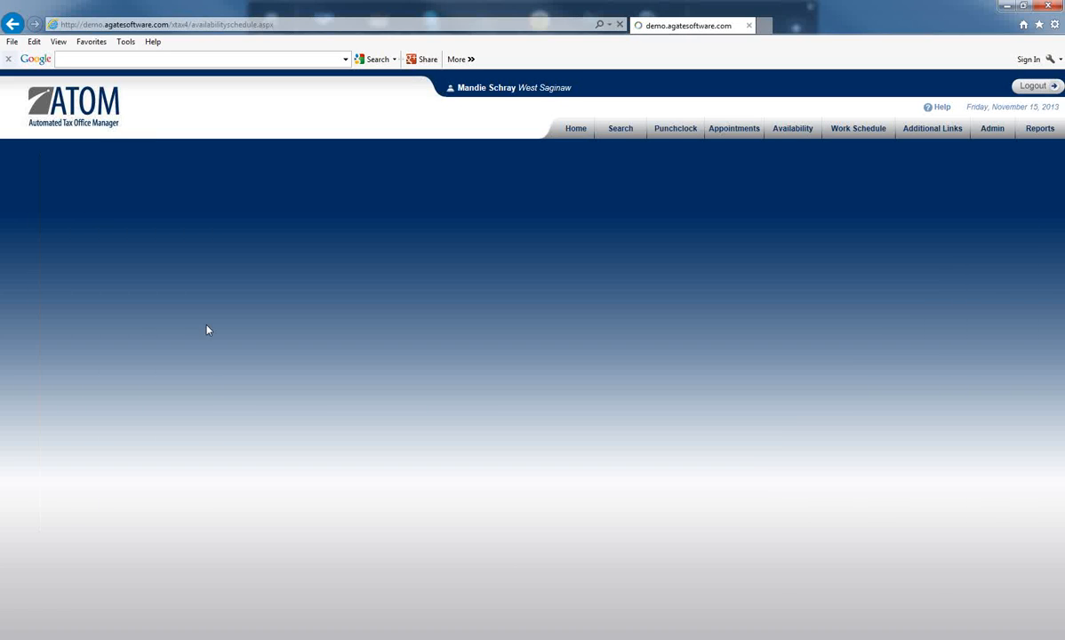
{"action": "left_click", "coordinate": [159, 318]}
{"action": "left_click", "coordinate": [179, 304]}
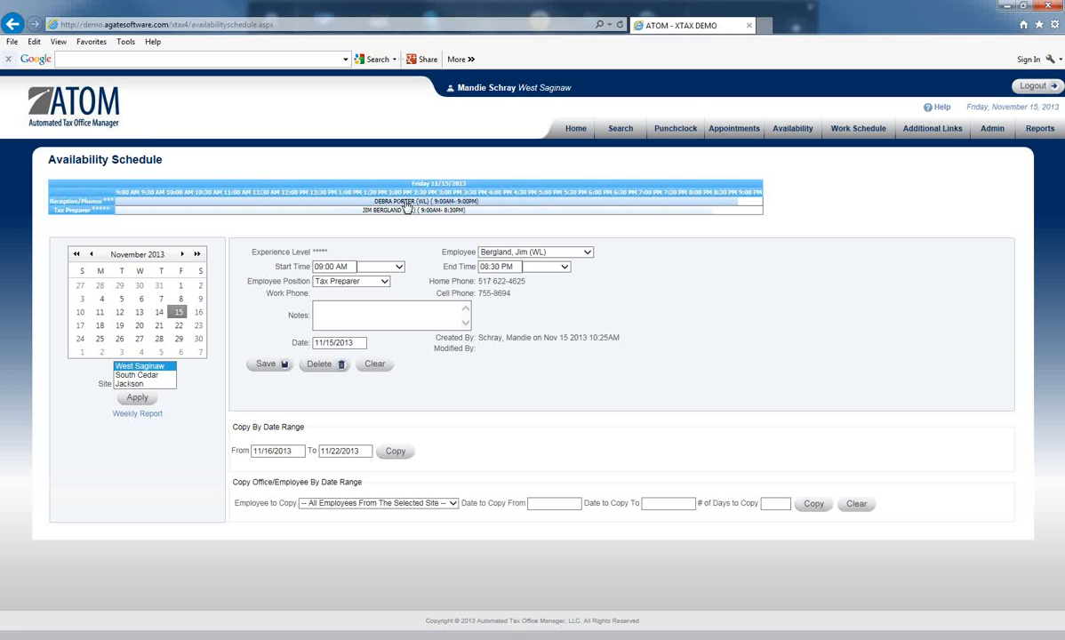
{"action": "left_click", "coordinate": [195, 311]}
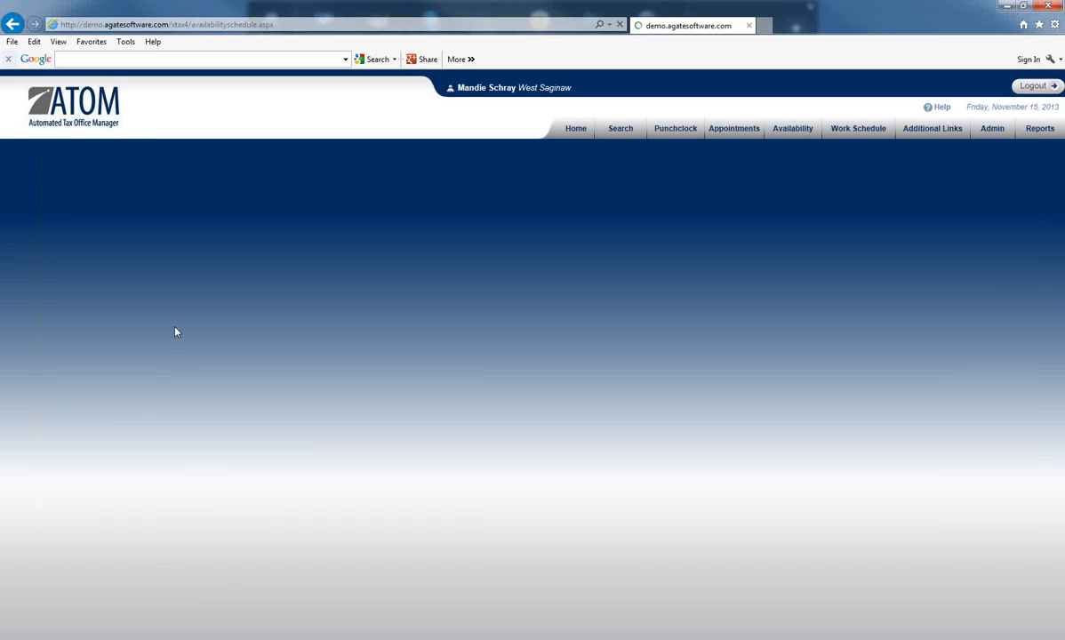
{"action": "left_click", "coordinate": [178, 317]}
{"action": "left_click", "coordinate": [122, 318]}
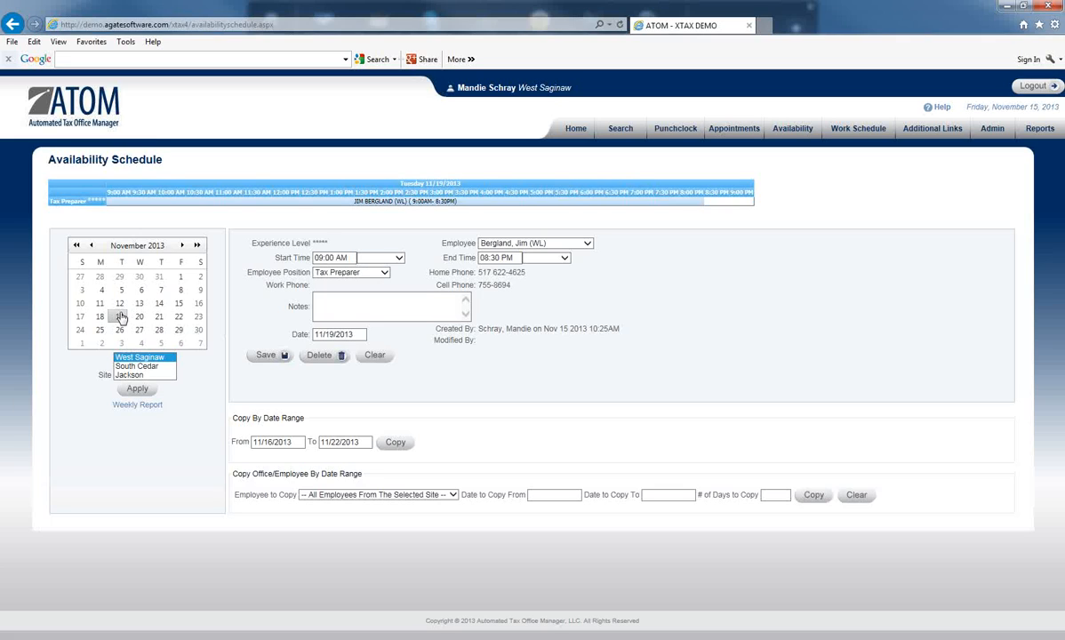
Step: Try to delete the tax preparer's availability on Sunday 11/17/2013 without reselecting that day's entry
{"action": "left_click", "coordinate": [80, 317]}
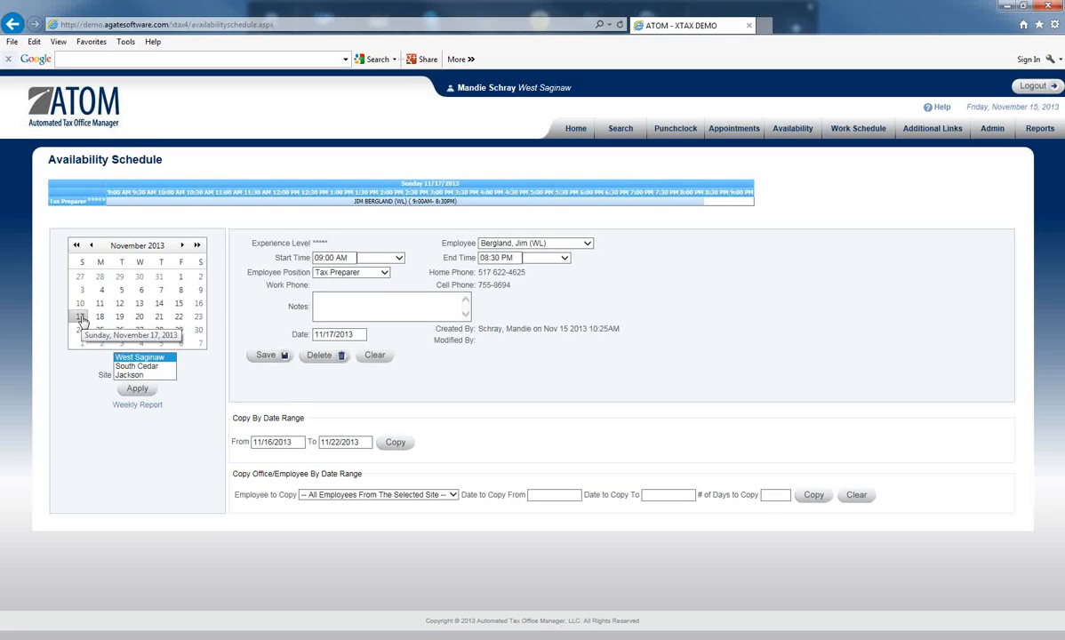
{"action": "left_click", "coordinate": [329, 356]}
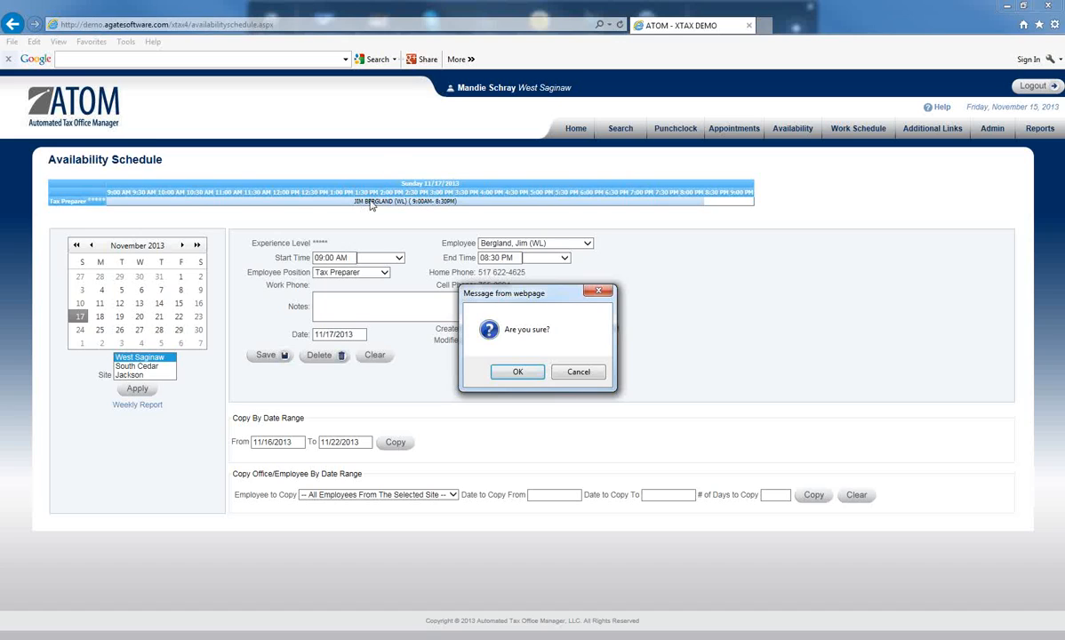
{"action": "left_click", "coordinate": [515, 372]}
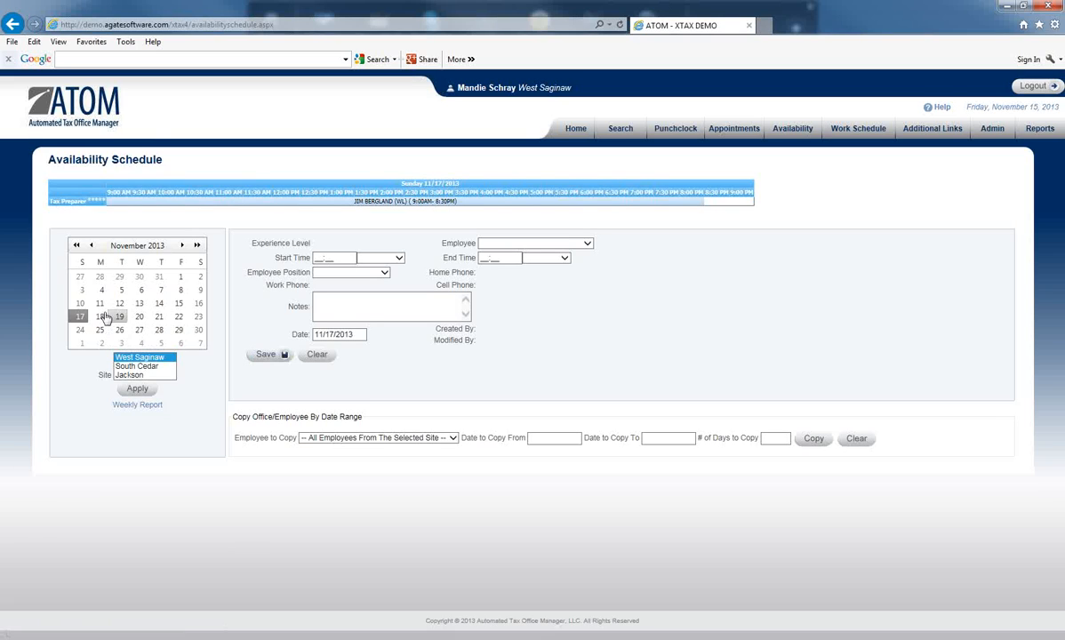
Step: Select and delete the tax preparer's entry in the Sunday 11/17/2013 schedule, and check the 11/18 and 11/17 schedules
{"action": "left_click", "coordinate": [101, 316]}
{"action": "left_click", "coordinate": [82, 316]}
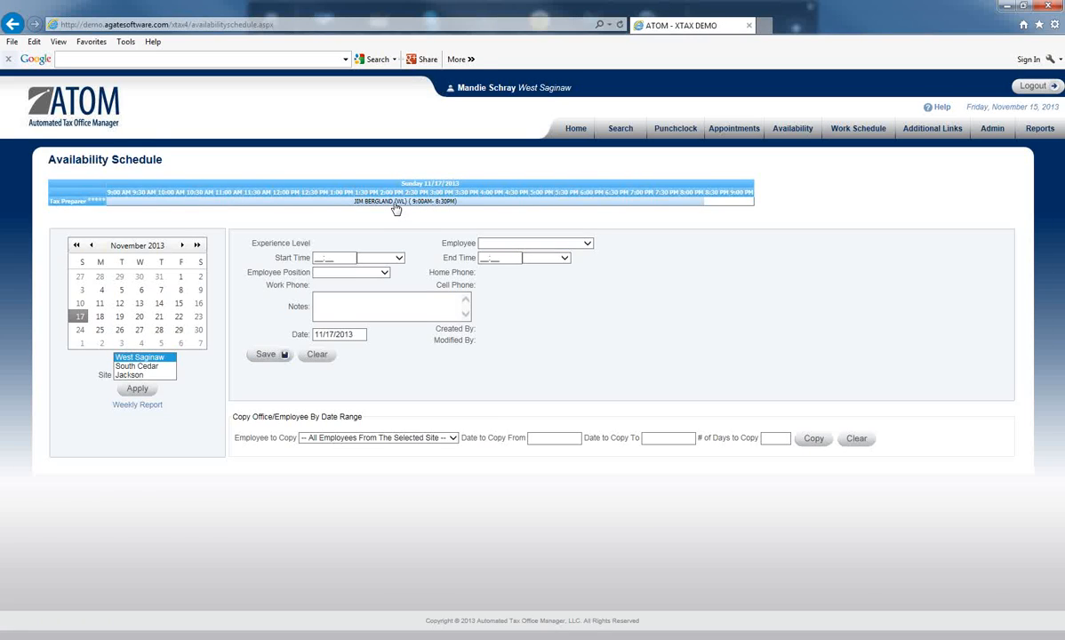
{"action": "left_click", "coordinate": [397, 208]}
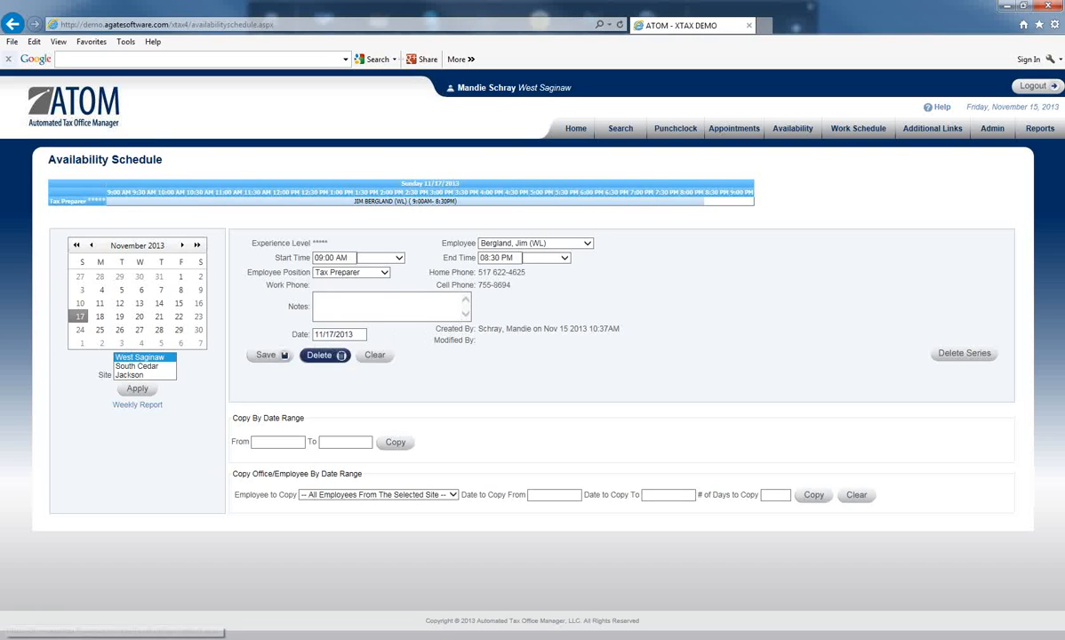
{"action": "left_click", "coordinate": [329, 363]}
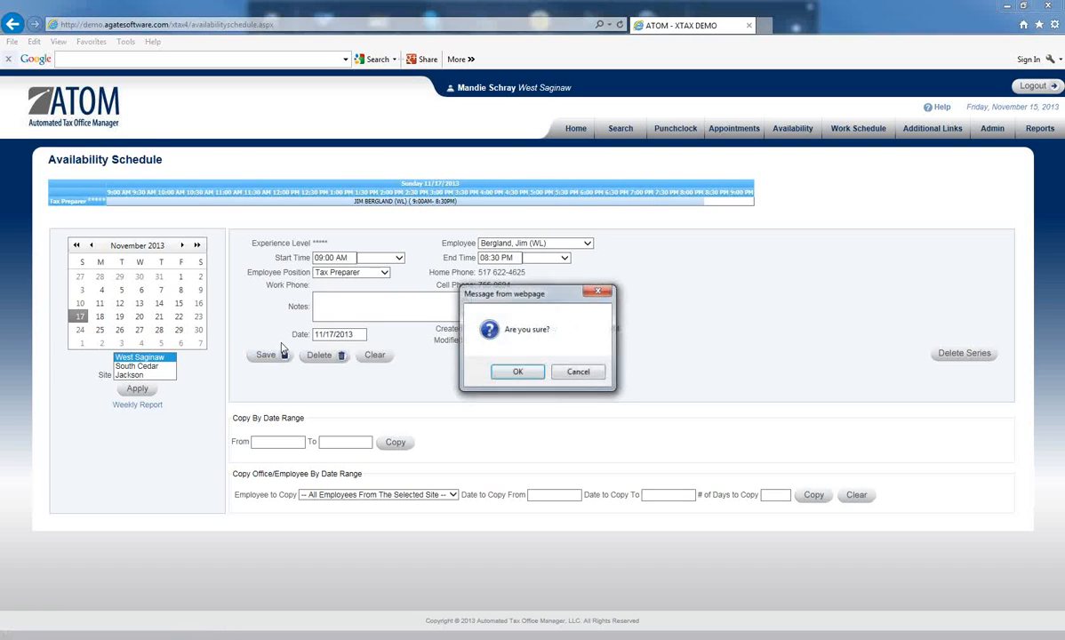
{"action": "left_click", "coordinate": [523, 374]}
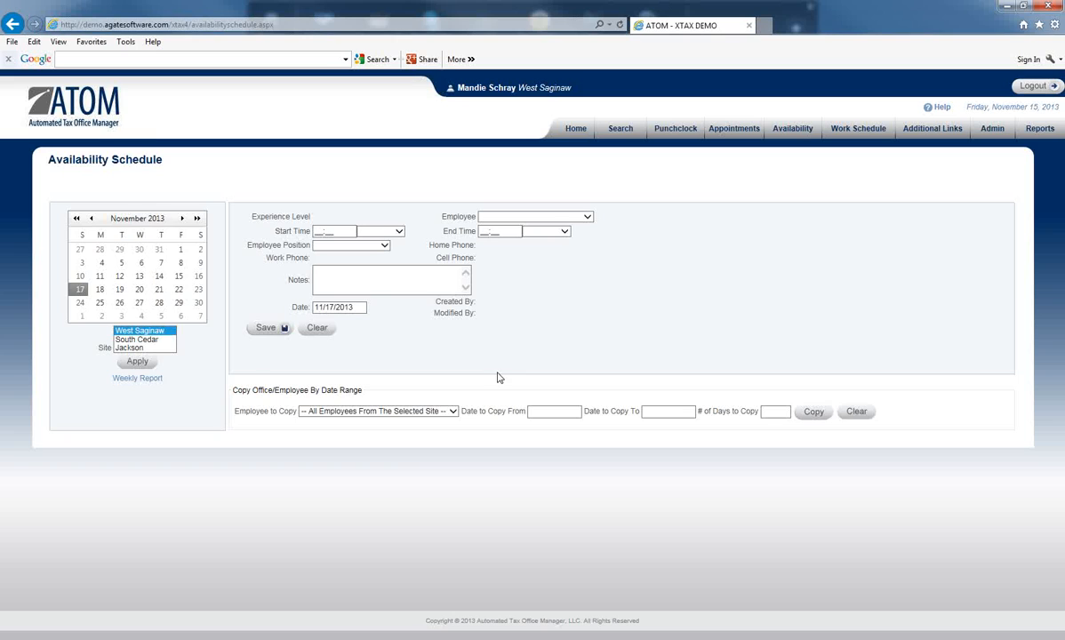
{"action": "left_click", "coordinate": [101, 290]}
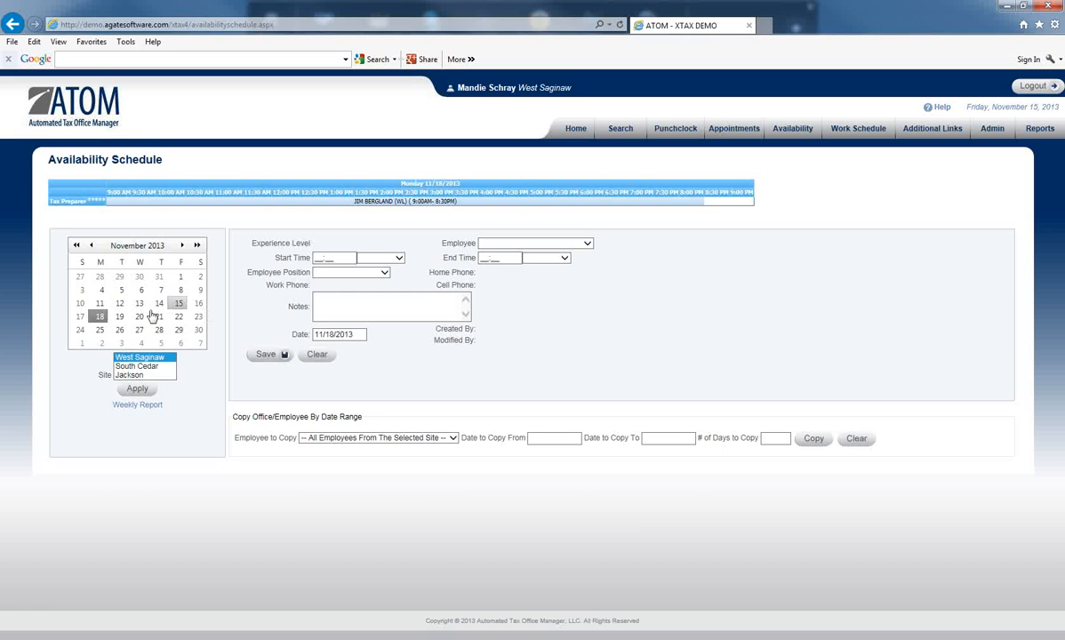
{"action": "left_click", "coordinate": [86, 318]}
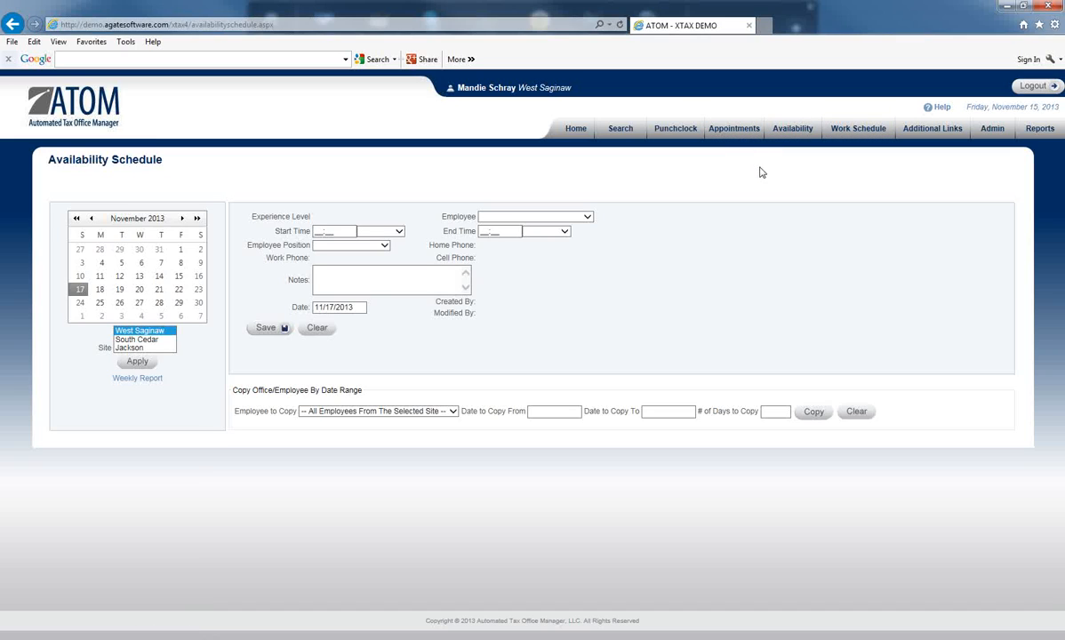
Step: Look through the West Saginaw availability schedules for 11/3, 11/4, 11/5 and 11/6/2013
{"action": "left_click", "coordinate": [82, 263]}
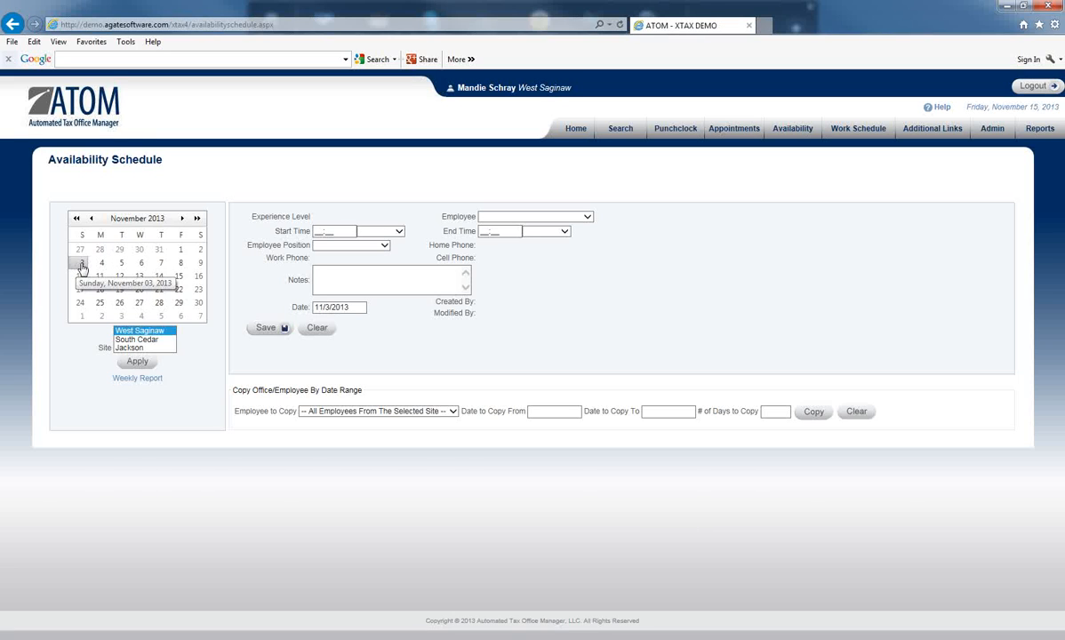
{"action": "left_click", "coordinate": [102, 264]}
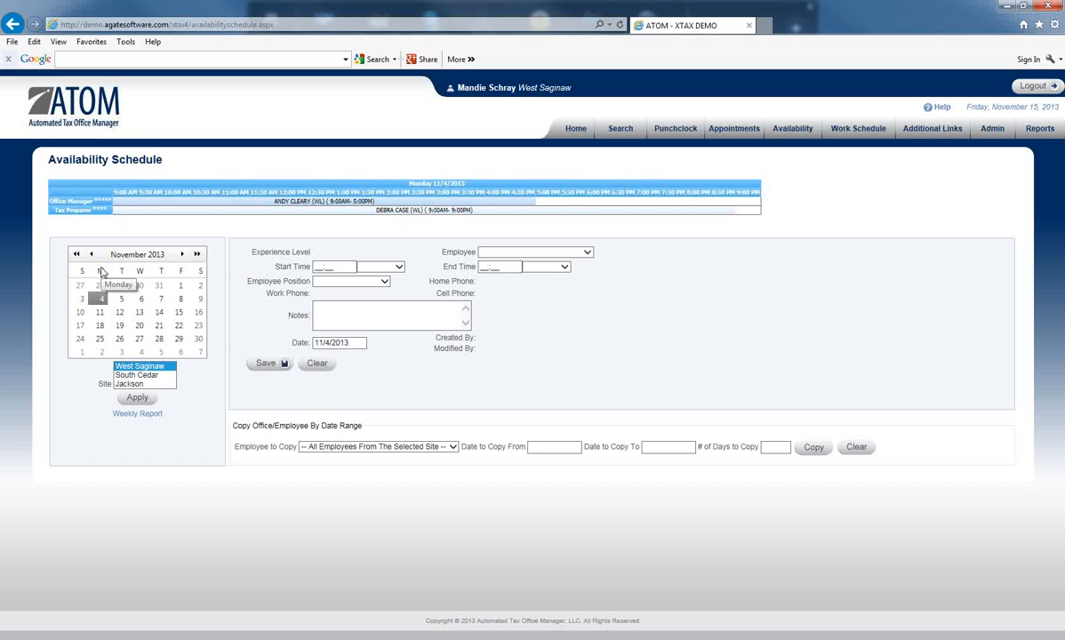
{"action": "left_click", "coordinate": [121, 299]}
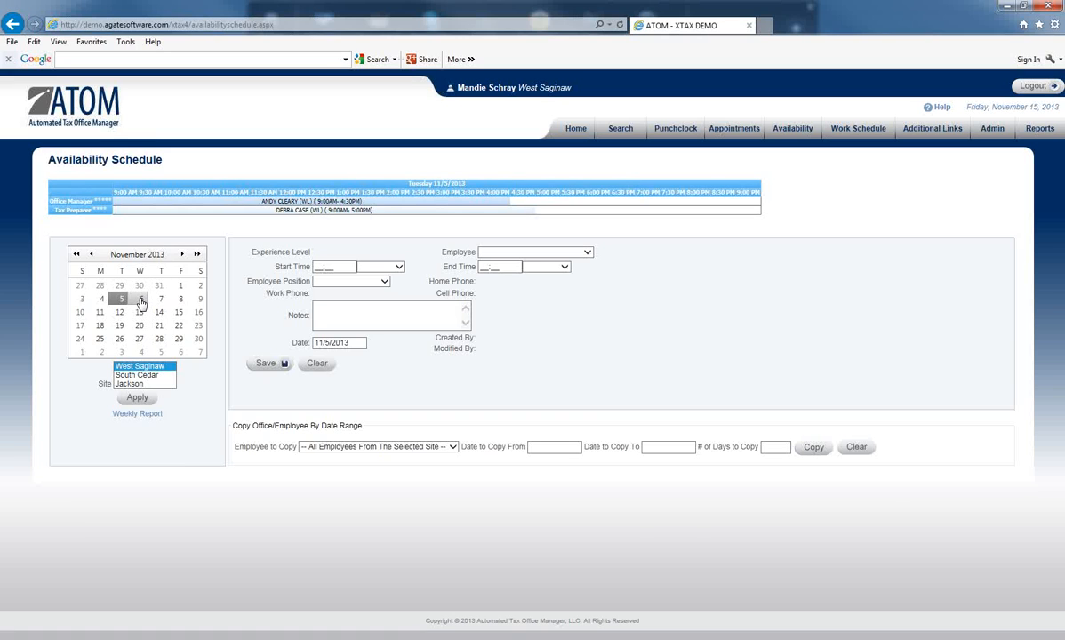
{"action": "left_click", "coordinate": [141, 300]}
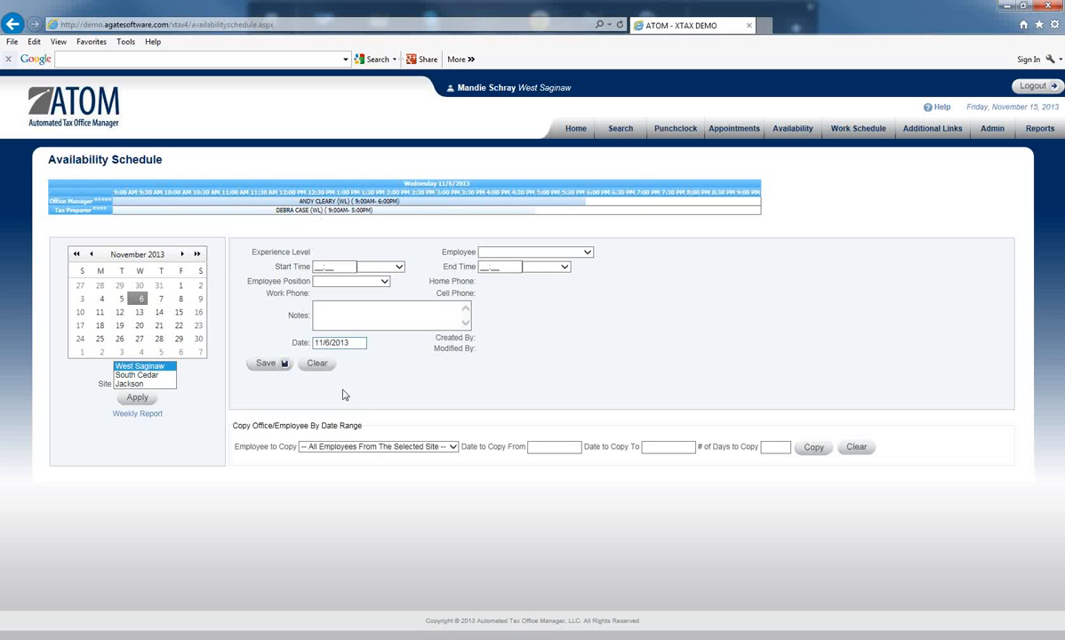
Step: Set the office copy by date range to include all employees from the selected site
{"action": "left_click", "coordinate": [450, 447]}
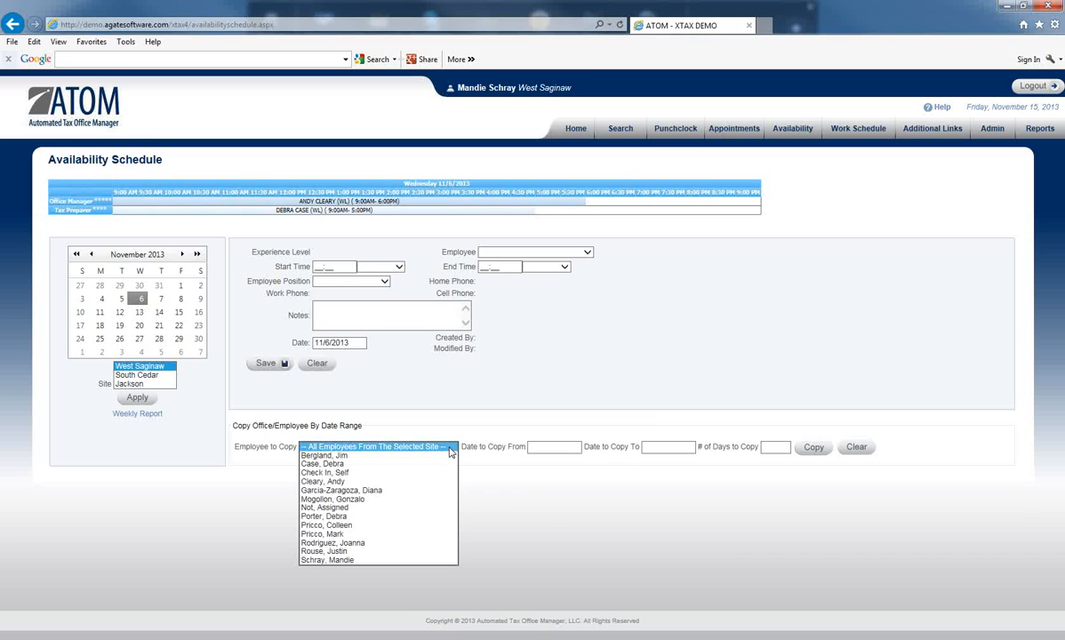
{"action": "key", "text": "Escape"}
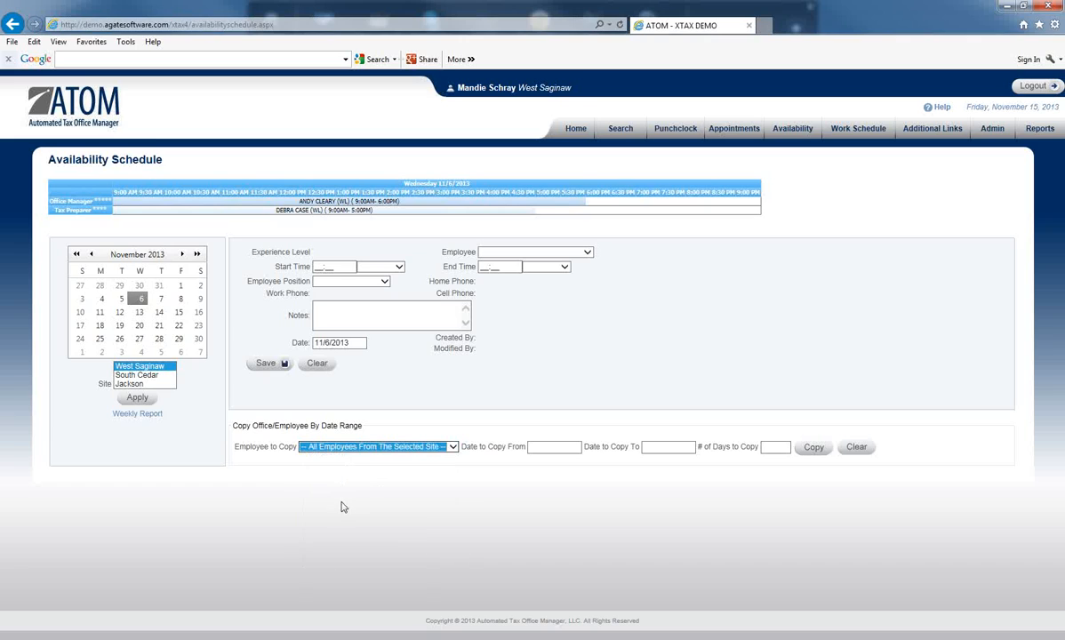
{"action": "left_click", "coordinate": [453, 448]}
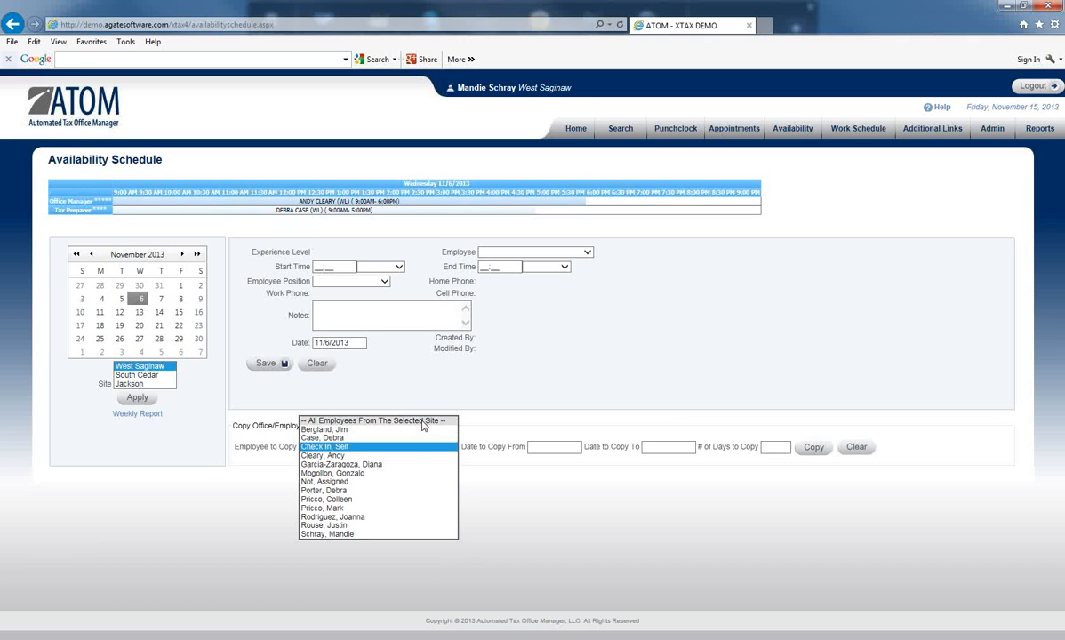
{"action": "left_click", "coordinate": [418, 423]}
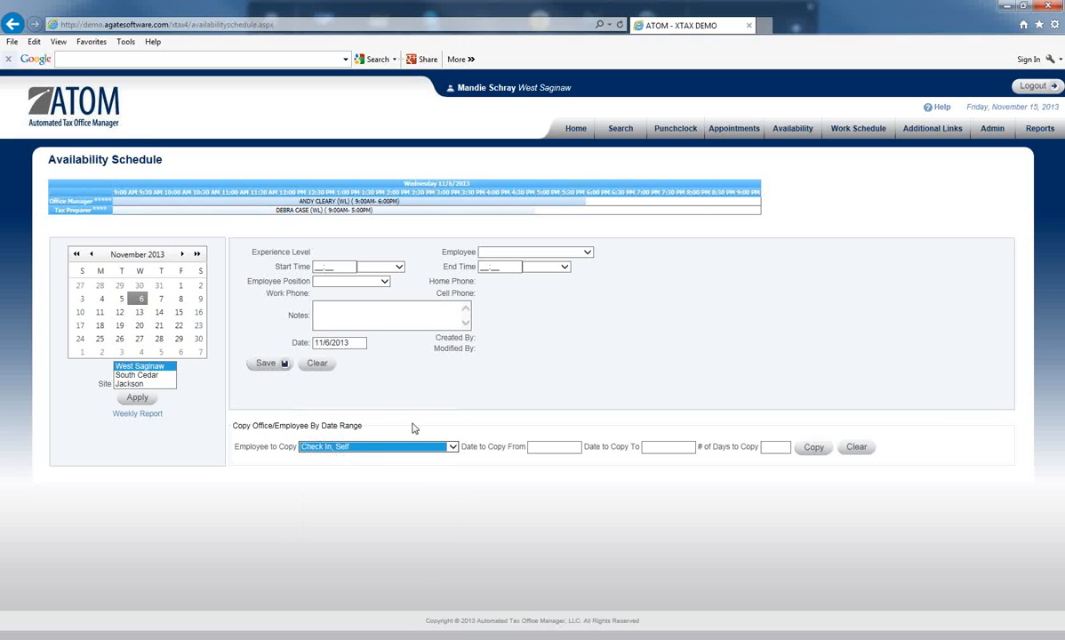
{"action": "left_click", "coordinate": [446, 448]}
{"action": "left_click", "coordinate": [445, 450]}
Step: Copy 7 days of all employees' availability from 11/3/2013 to the week starting 11/10/2013, and confirm the copy
{"action": "left_click", "coordinate": [554, 446]}
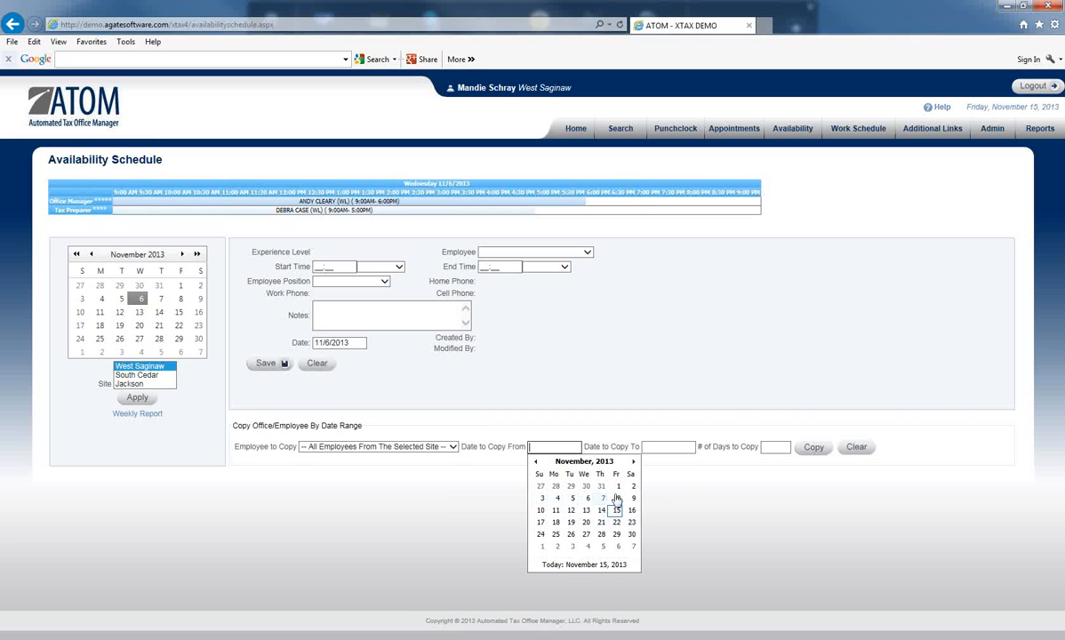
{"action": "left_click", "coordinate": [543, 500]}
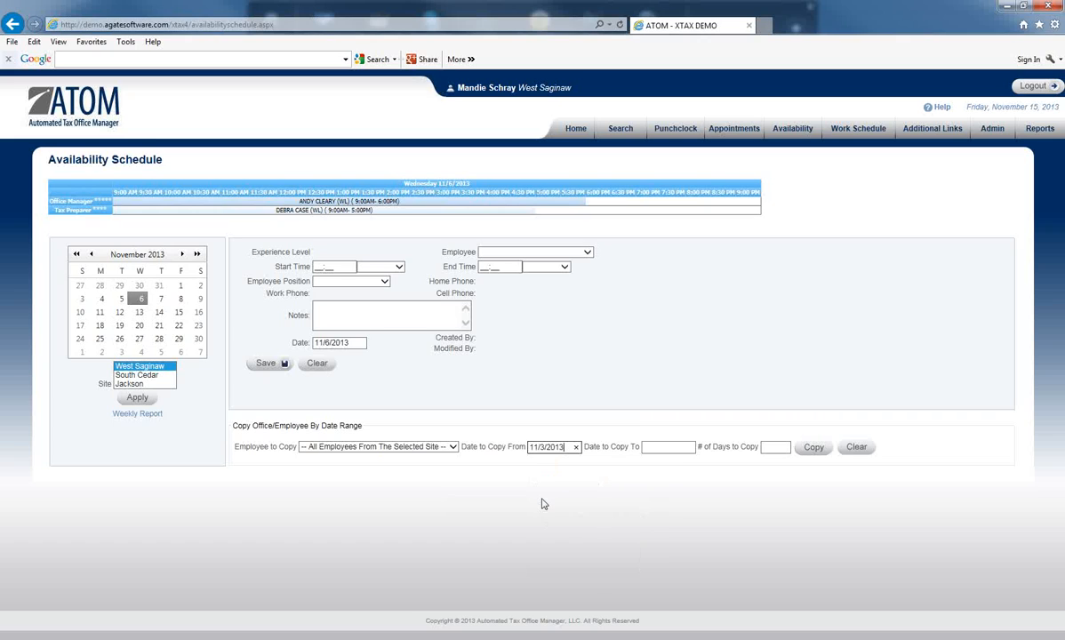
{"action": "left_click", "coordinate": [667, 447]}
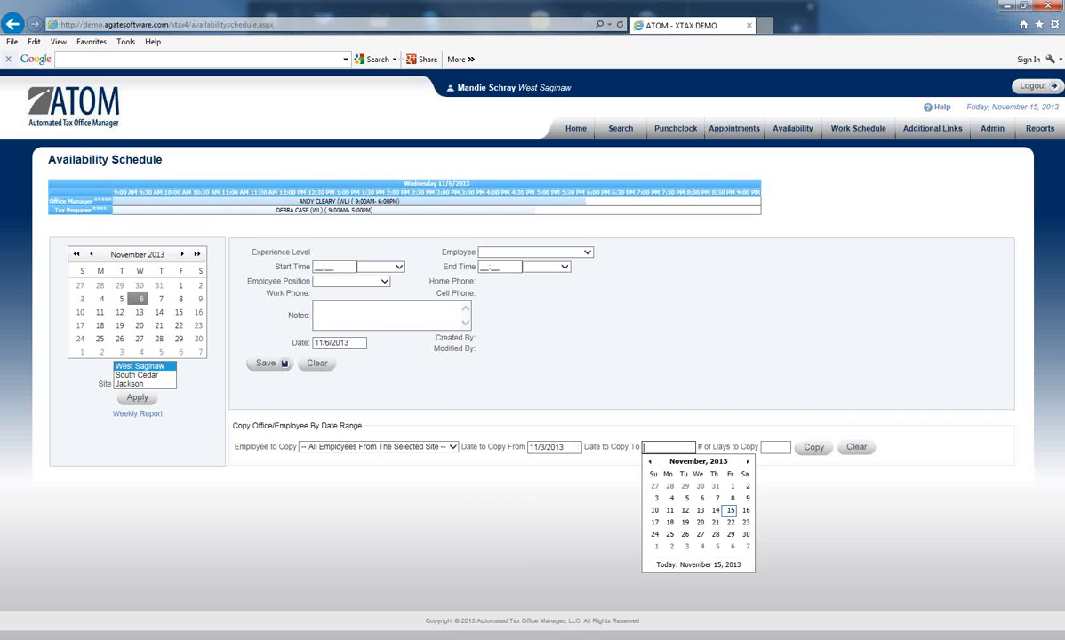
{"action": "left_click", "coordinate": [655, 514]}
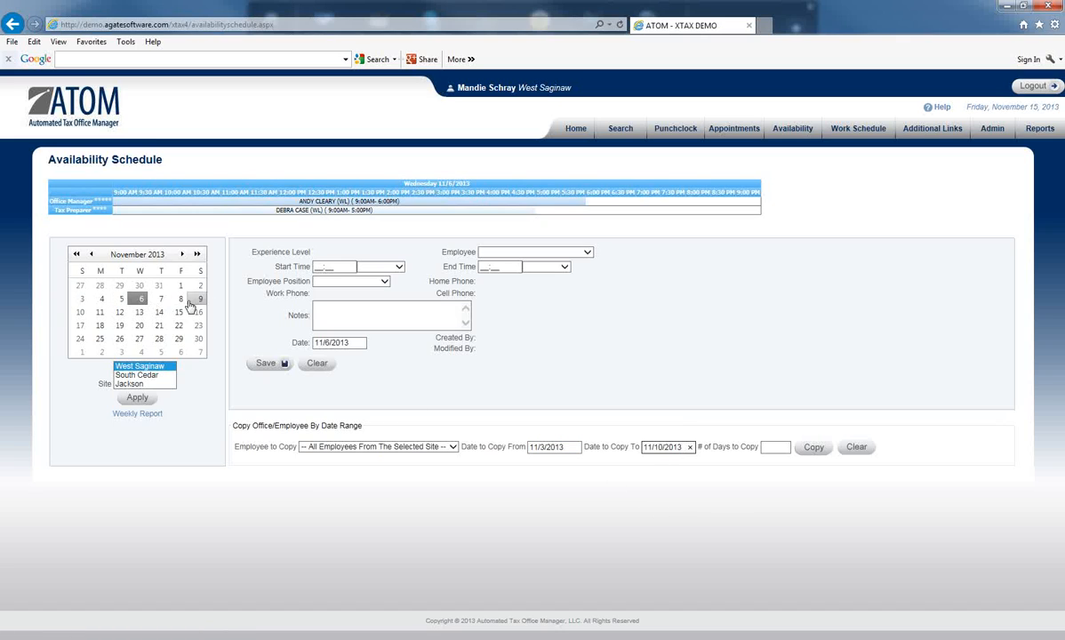
{"action": "left_click", "coordinate": [765, 447]}
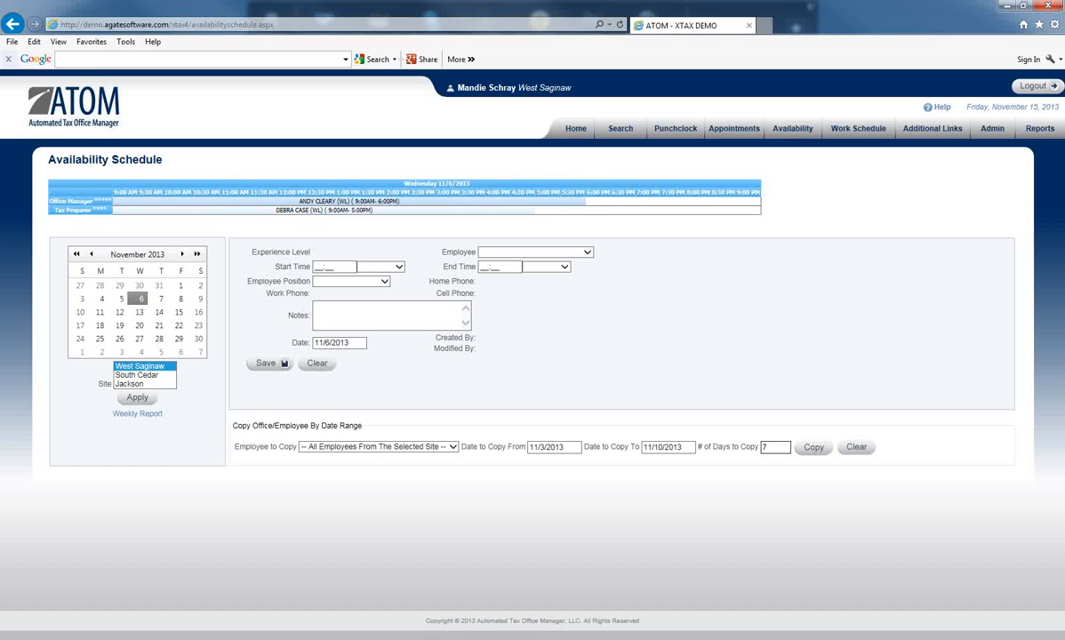
{"action": "left_click", "coordinate": [814, 449]}
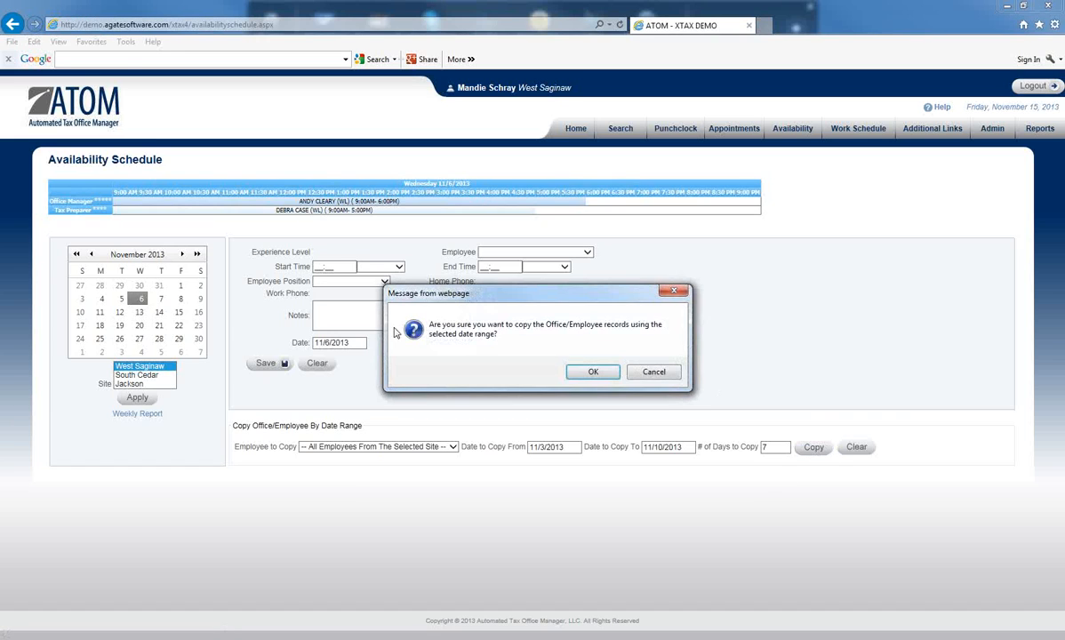
{"action": "left_click", "coordinate": [590, 374]}
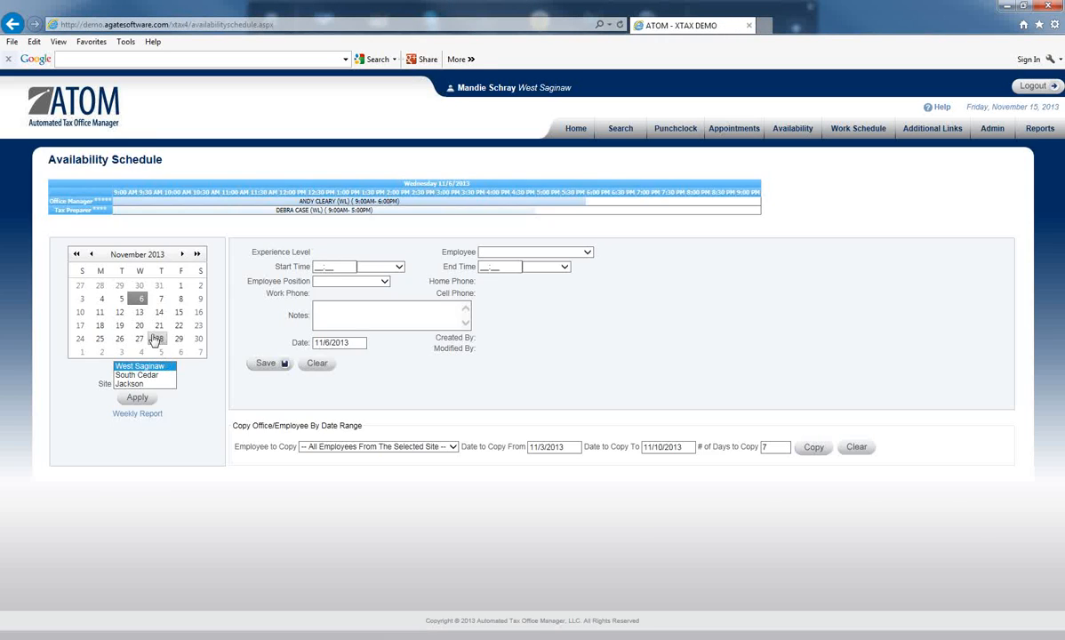
Step: Compare the copied schedules on 11/13 and 11/14/2013 with the original week, including 11/7/2013
{"action": "left_click", "coordinate": [139, 313]}
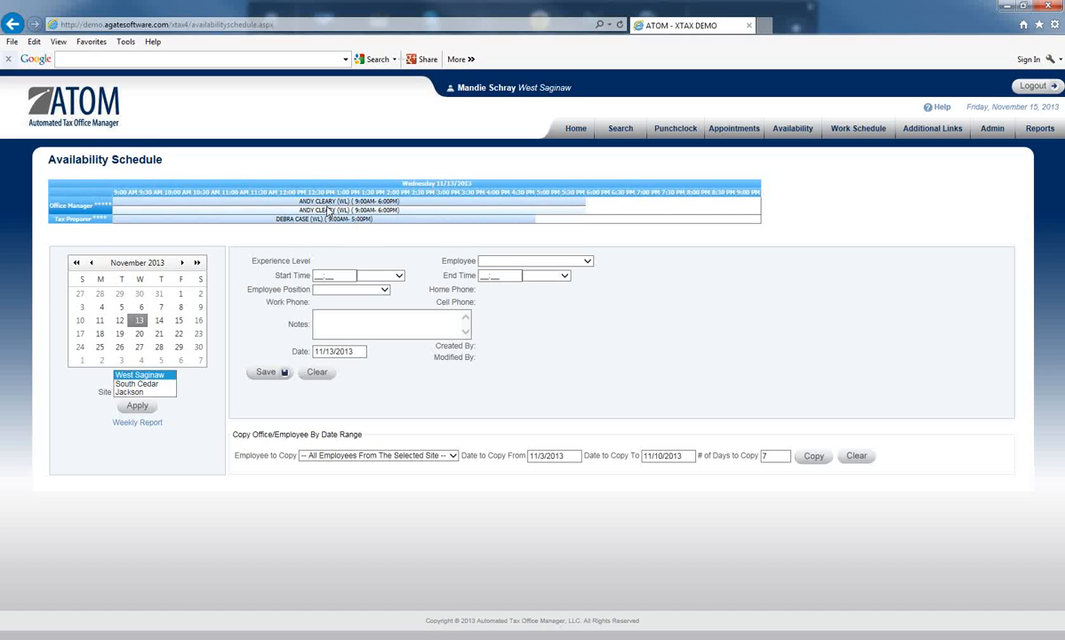
{"action": "left_click", "coordinate": [160, 322]}
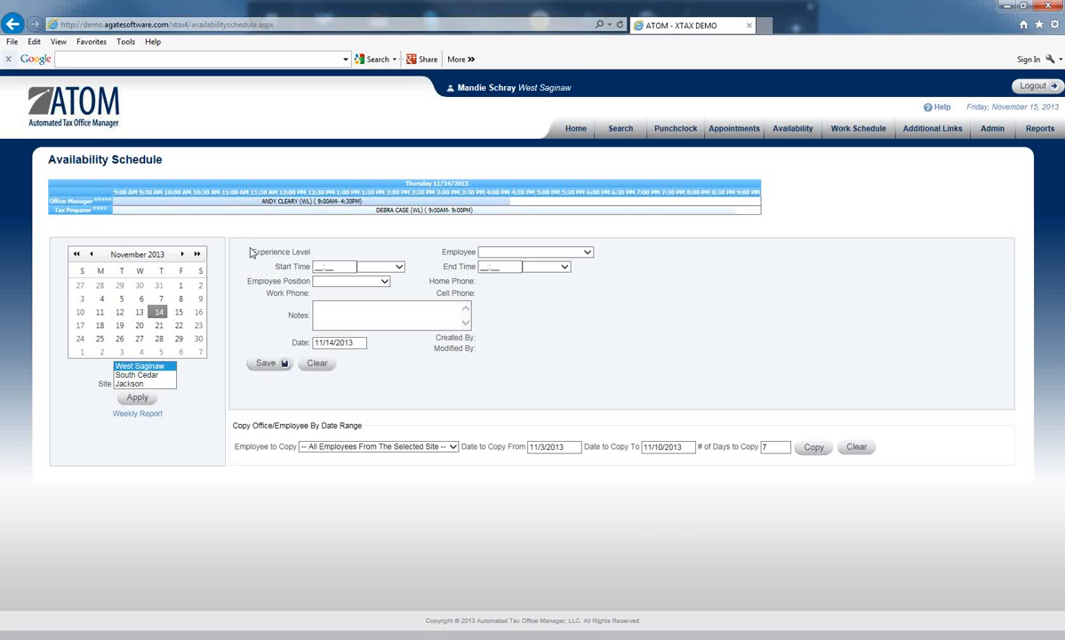
{"action": "left_click", "coordinate": [160, 302]}
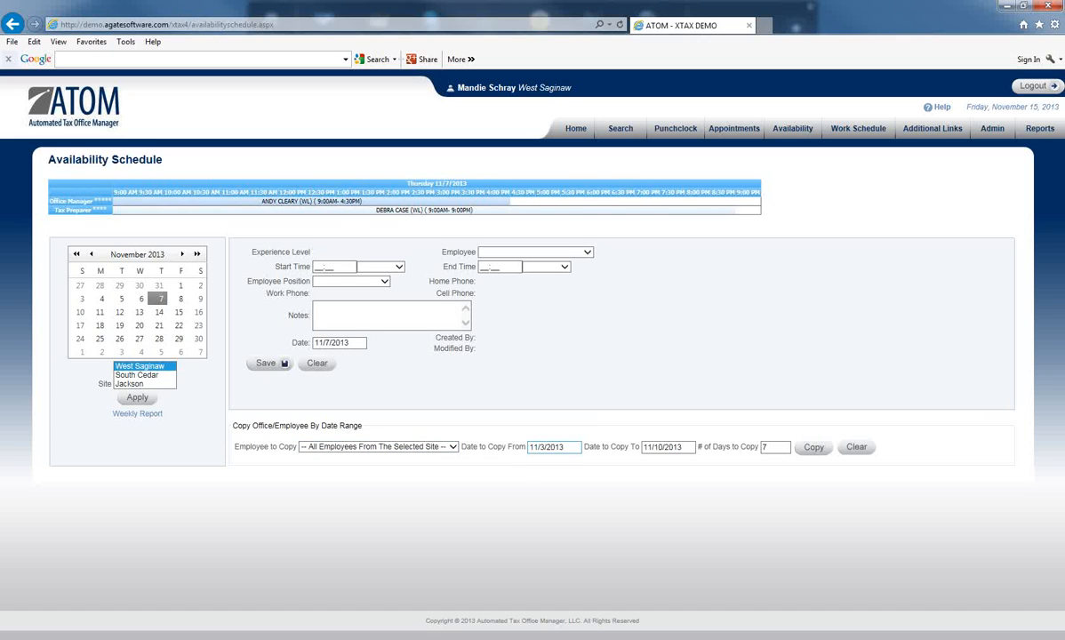
Step: Copy 14 days of all employees' availability from 11/3/2013 to 11/17/2013, and check the 11/21 and 11/28 schedules
{"action": "left_click", "coordinate": [662, 446]}
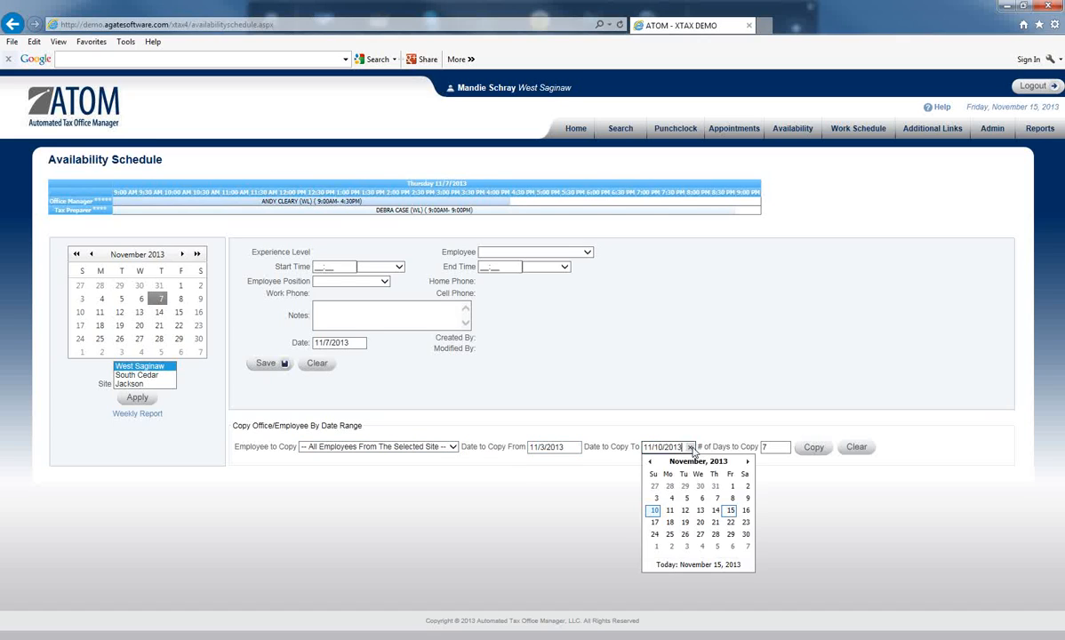
{"action": "left_click", "coordinate": [655, 525]}
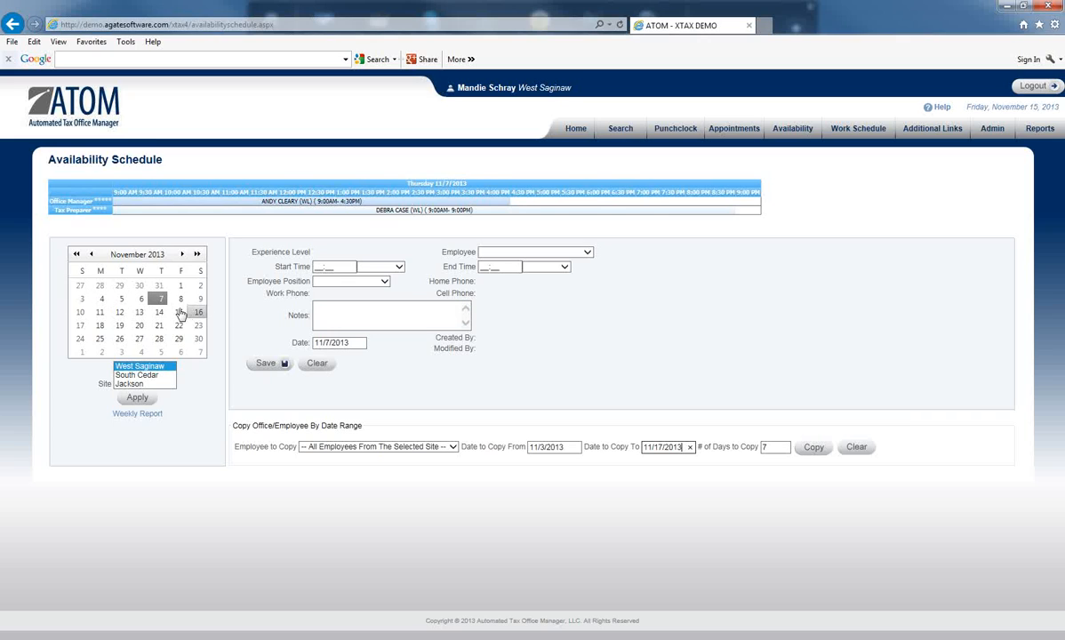
{"action": "double_click", "coordinate": [766, 447]}
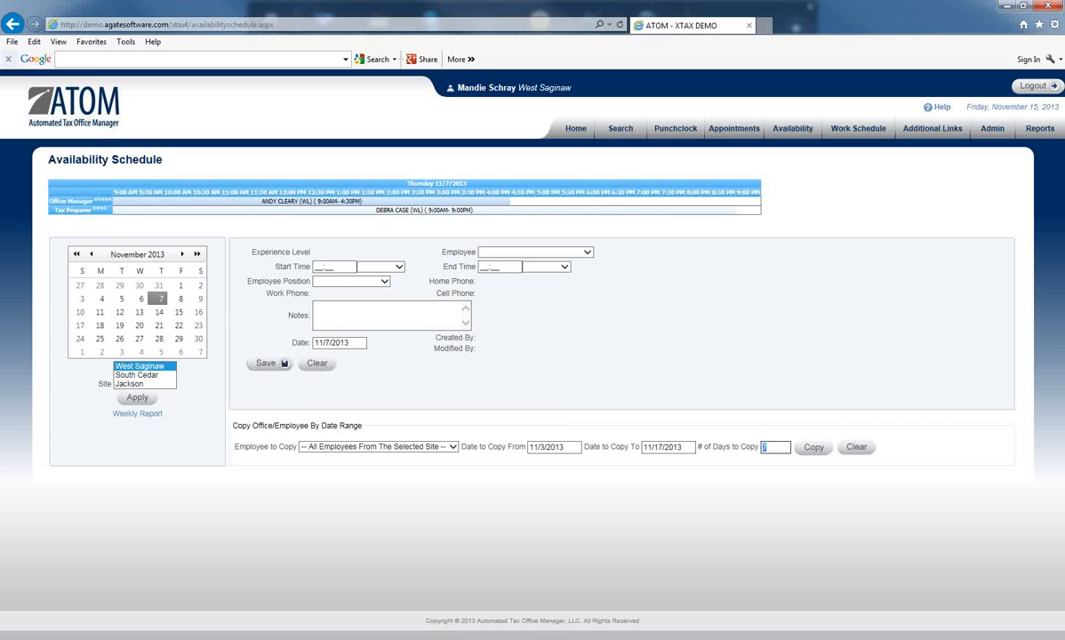
{"action": "type", "text": "14"}
{"action": "left_click", "coordinate": [811, 449]}
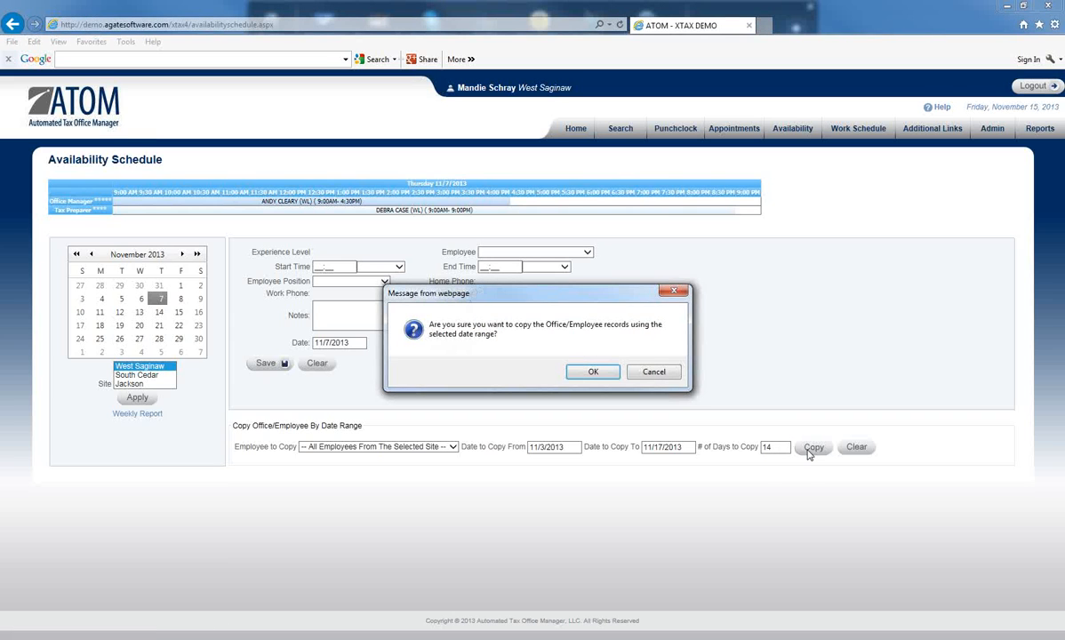
{"action": "left_click", "coordinate": [592, 374]}
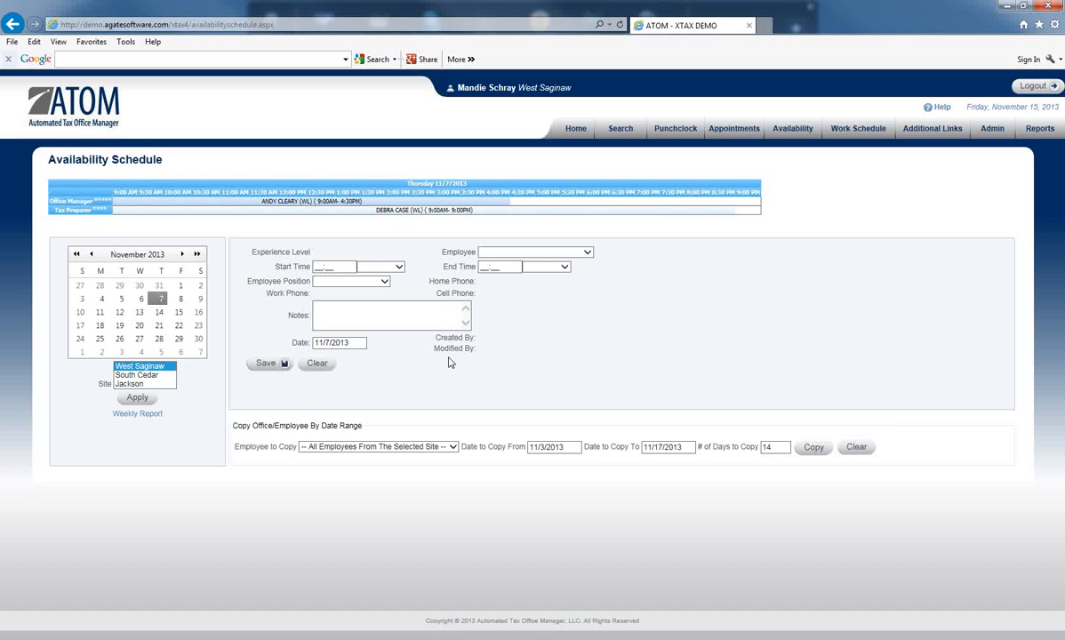
{"action": "left_click", "coordinate": [159, 328]}
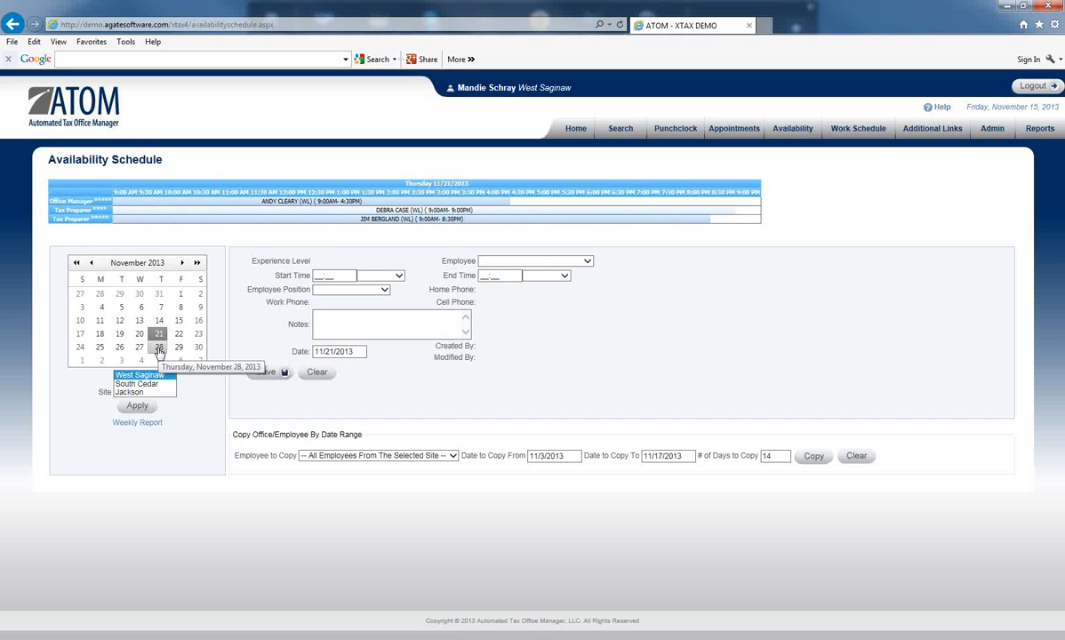
{"action": "left_click", "coordinate": [160, 348]}
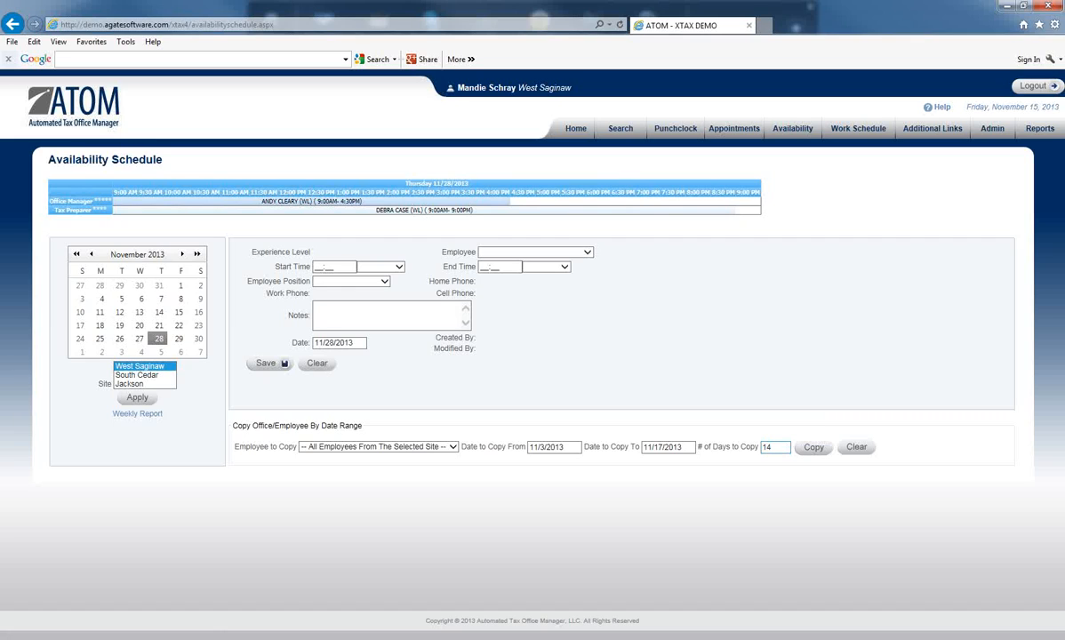
Step: Save a 12:00 PM end time for the 9:00AM-8:30PM tax preparer on 11/20/2013, and compare the 11/13 and 11/20 schedules
{"action": "left_click", "coordinate": [140, 325]}
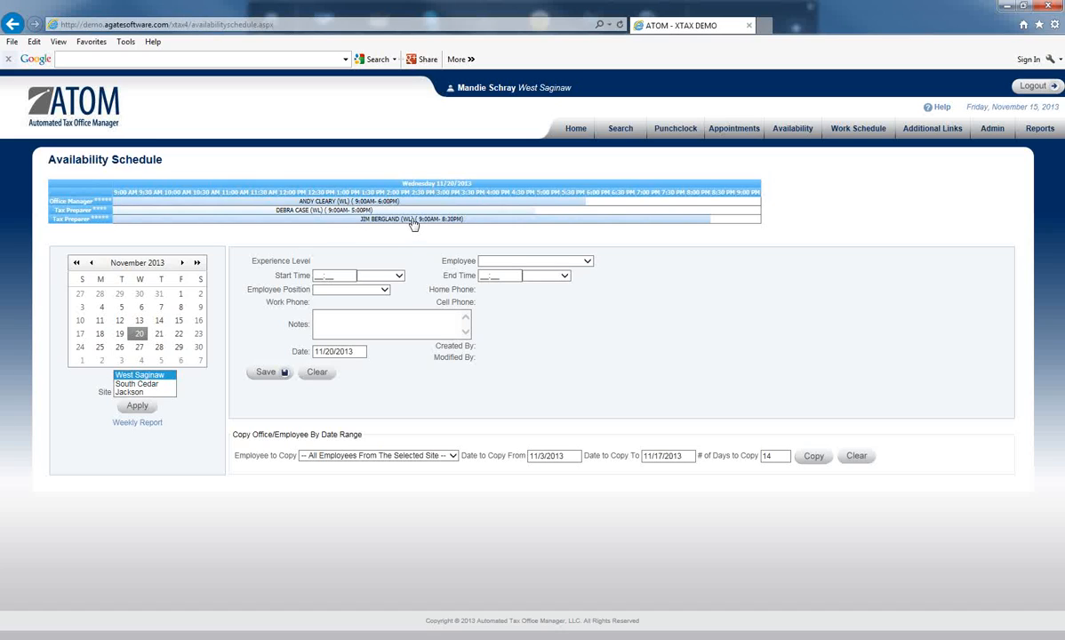
{"action": "left_click", "coordinate": [414, 223]}
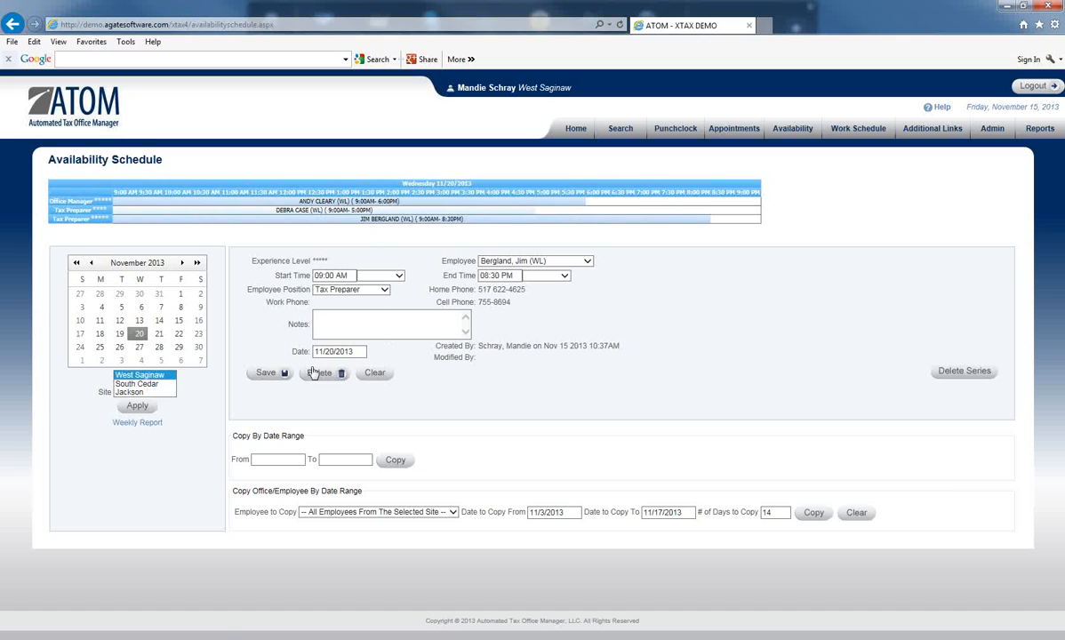
{"action": "left_click", "coordinate": [565, 276]}
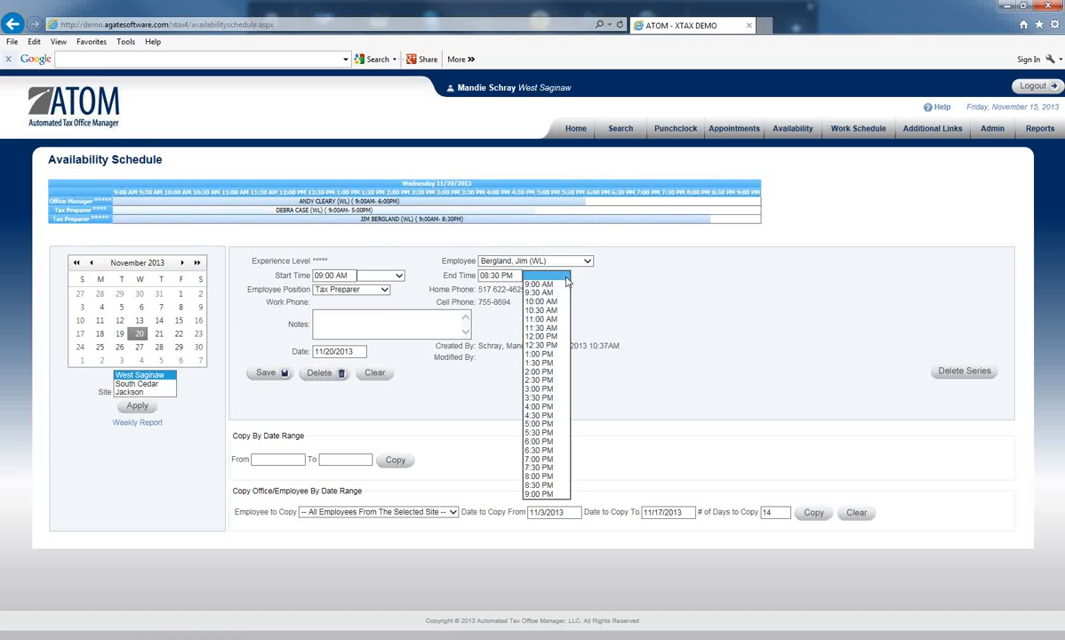
{"action": "left_click", "coordinate": [547, 339]}
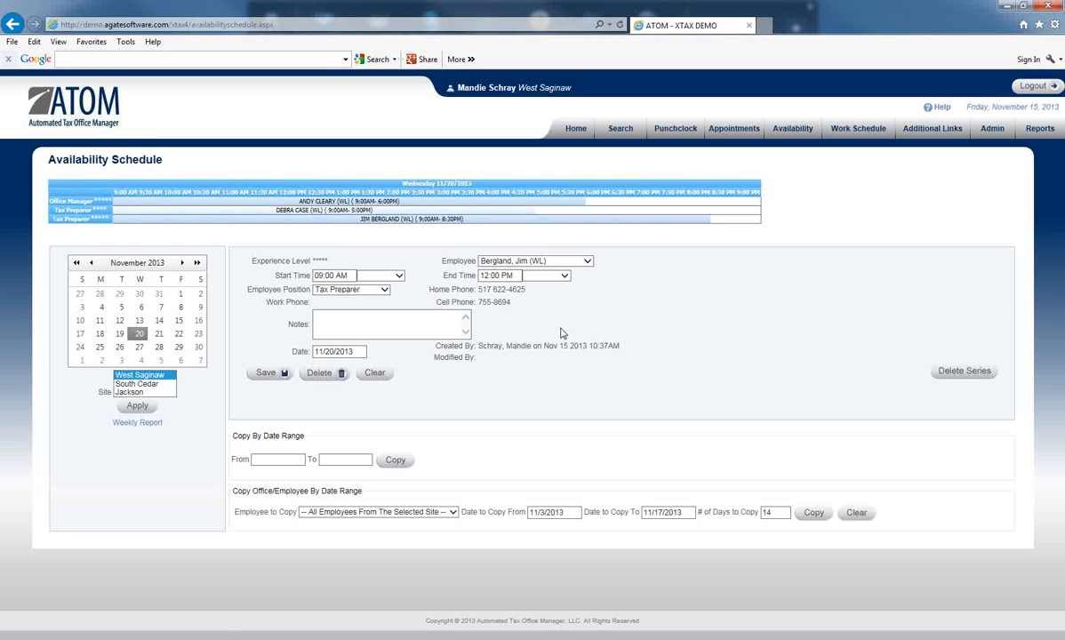
{"action": "left_click", "coordinate": [266, 373]}
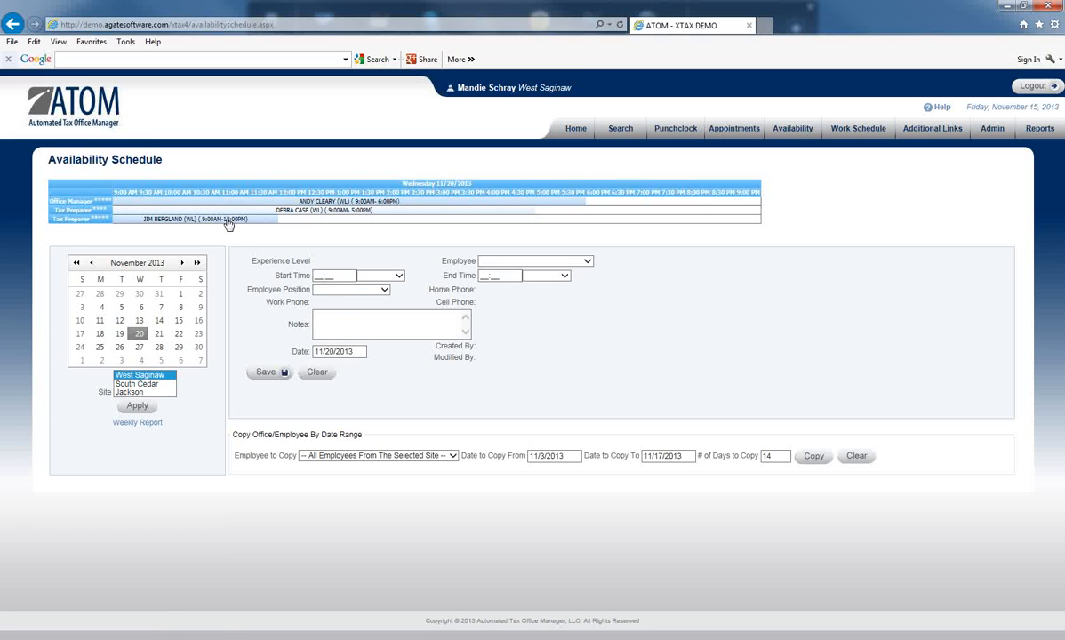
{"action": "left_click", "coordinate": [139, 321]}
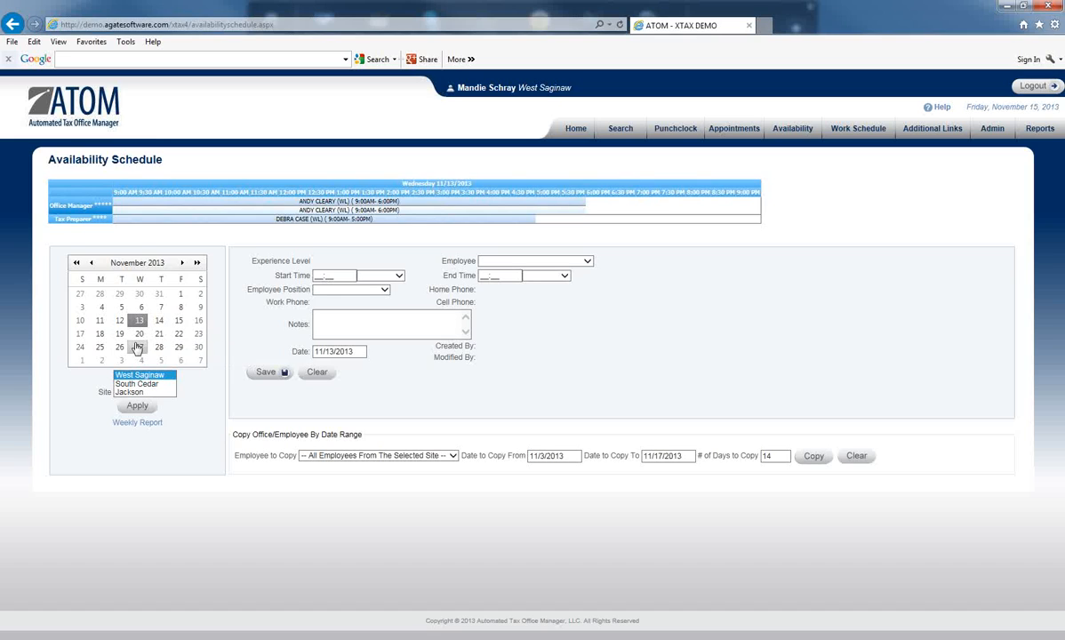
{"action": "left_click", "coordinate": [140, 335]}
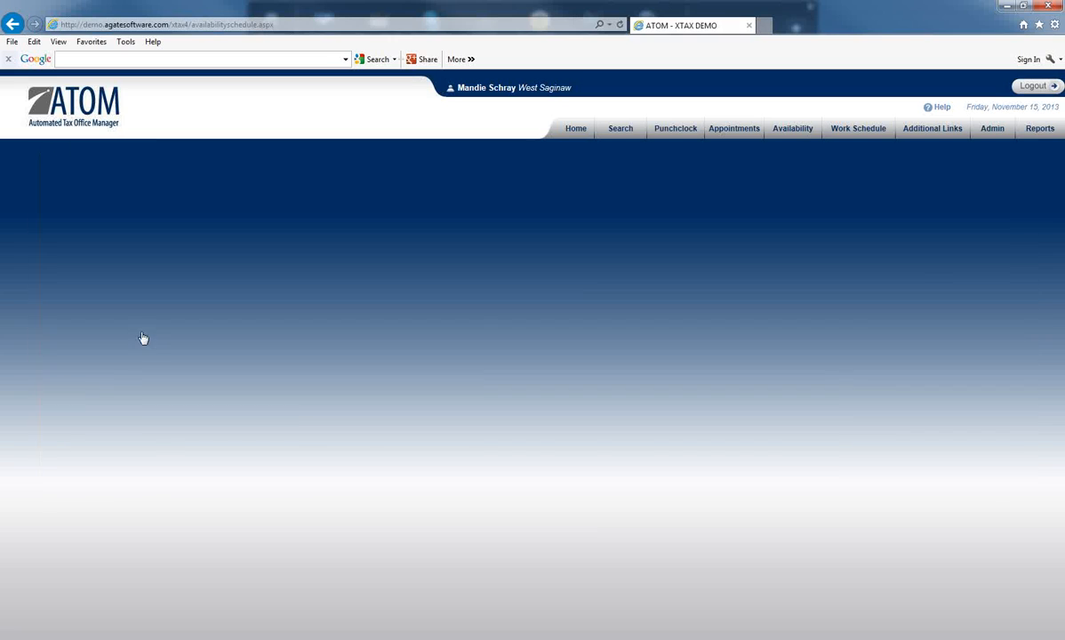